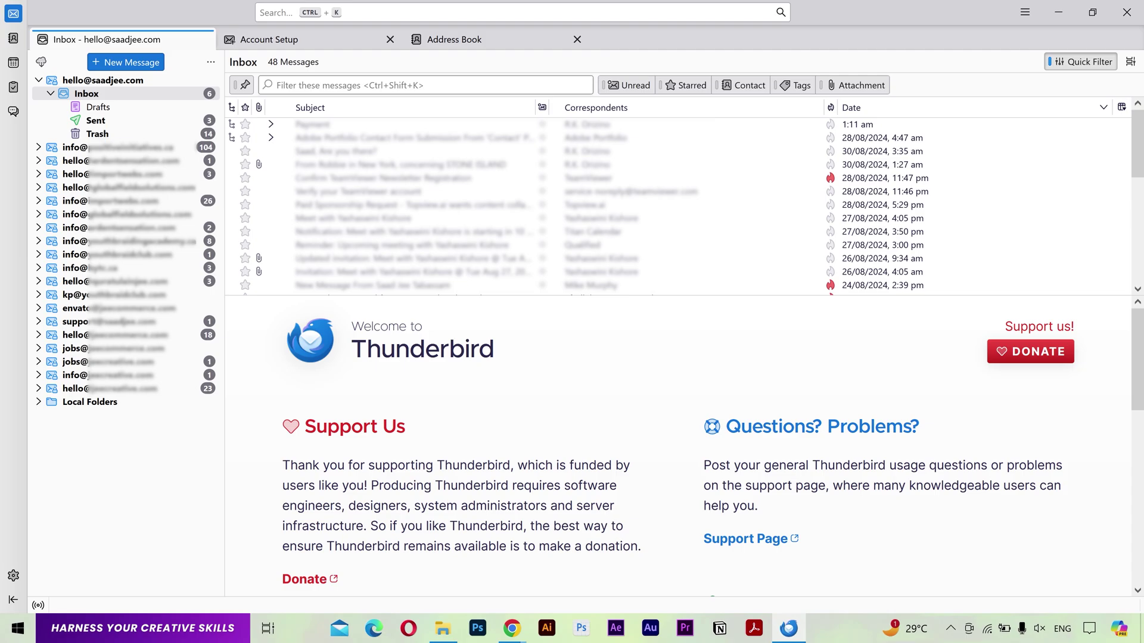
pyautogui.moveTo(511, 628)
pyautogui.click(590, 573)
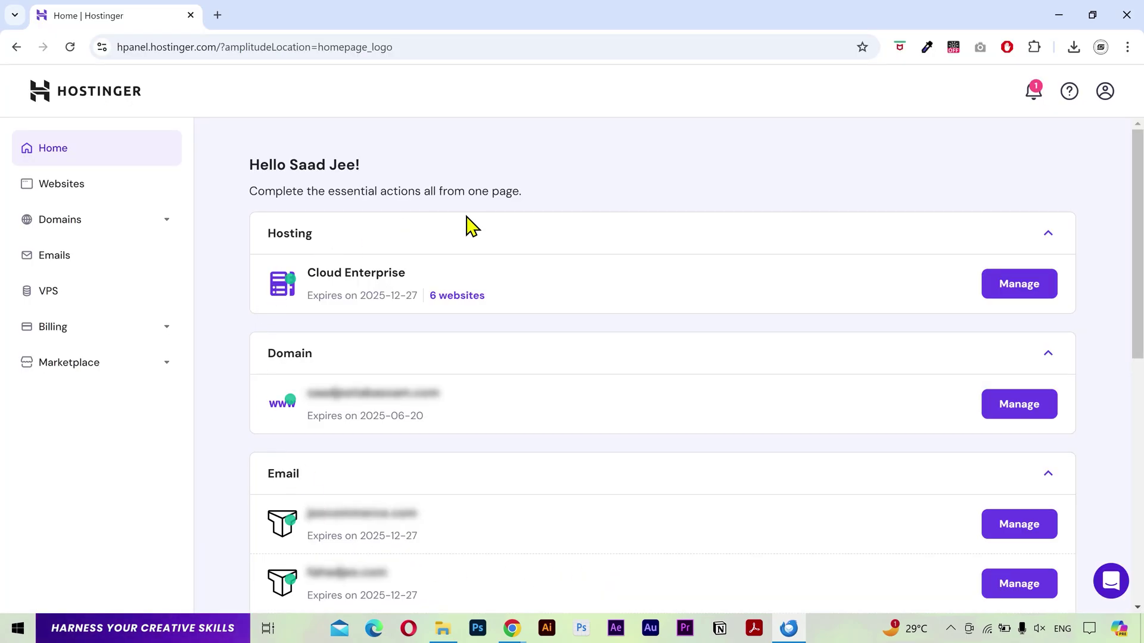
pyautogui.scroll(-2, 645, 365)
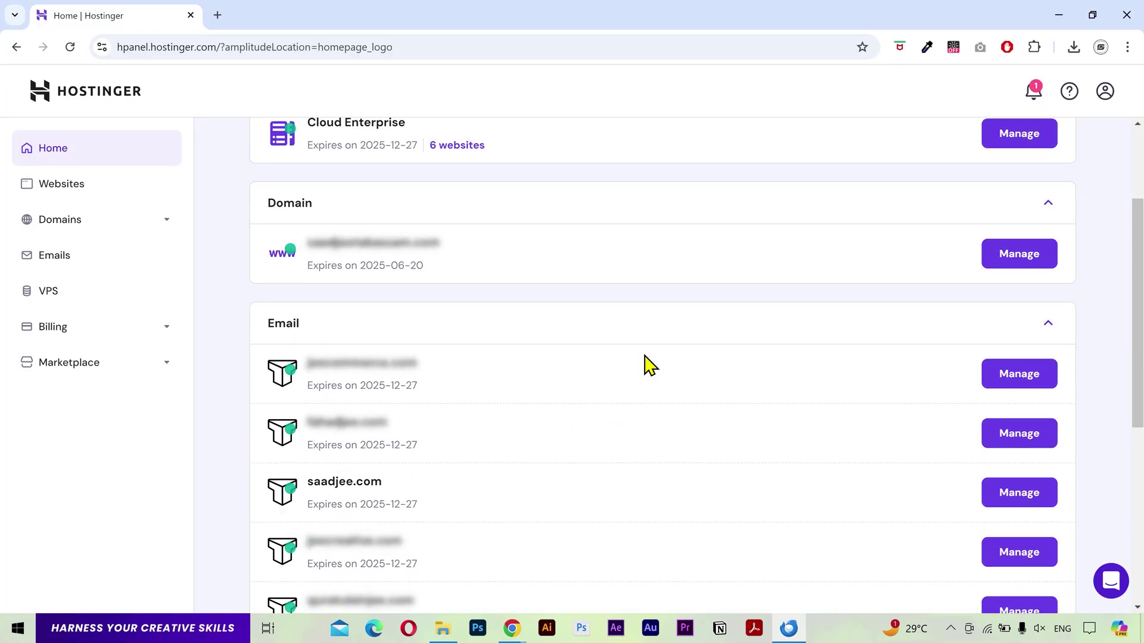
pyautogui.scroll(-1, 650, 364)
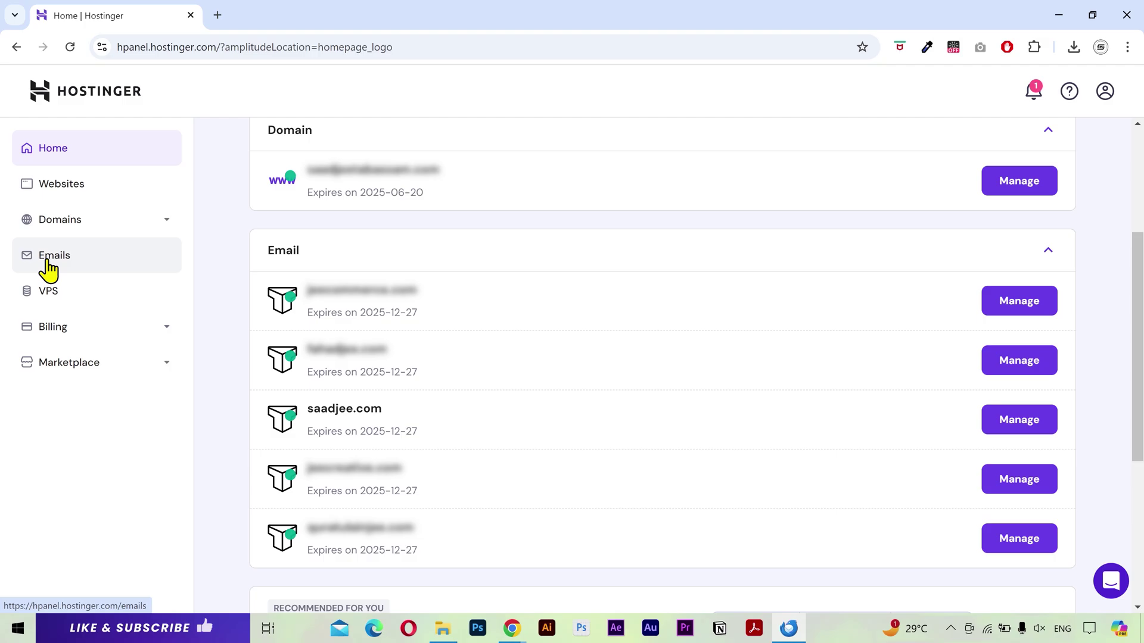
pyautogui.click(111, 273)
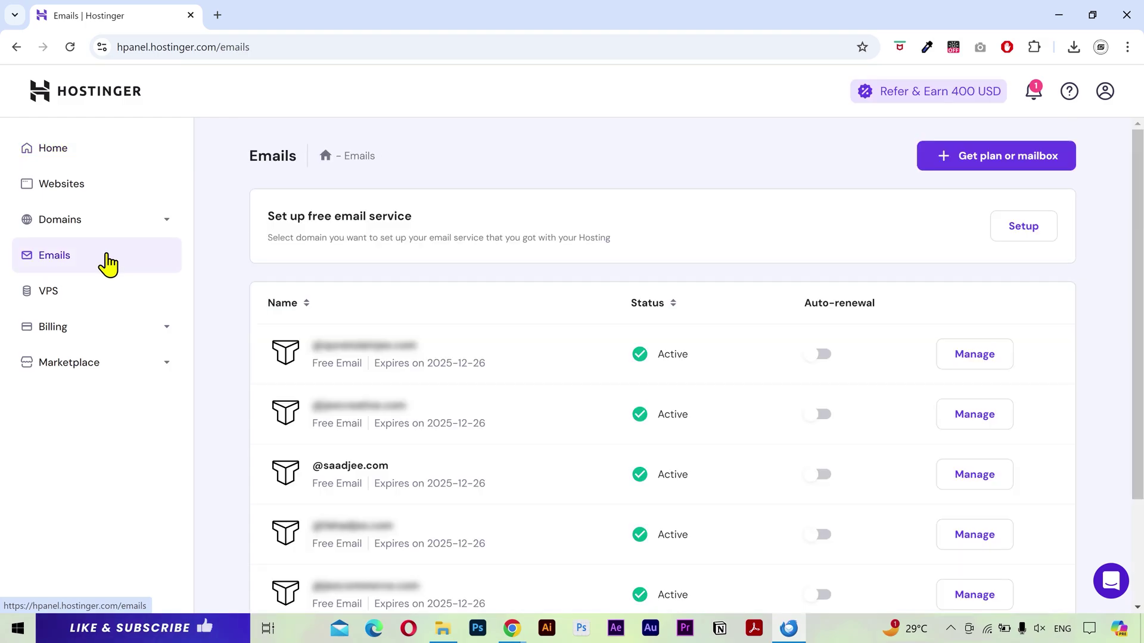
pyautogui.click(962, 476)
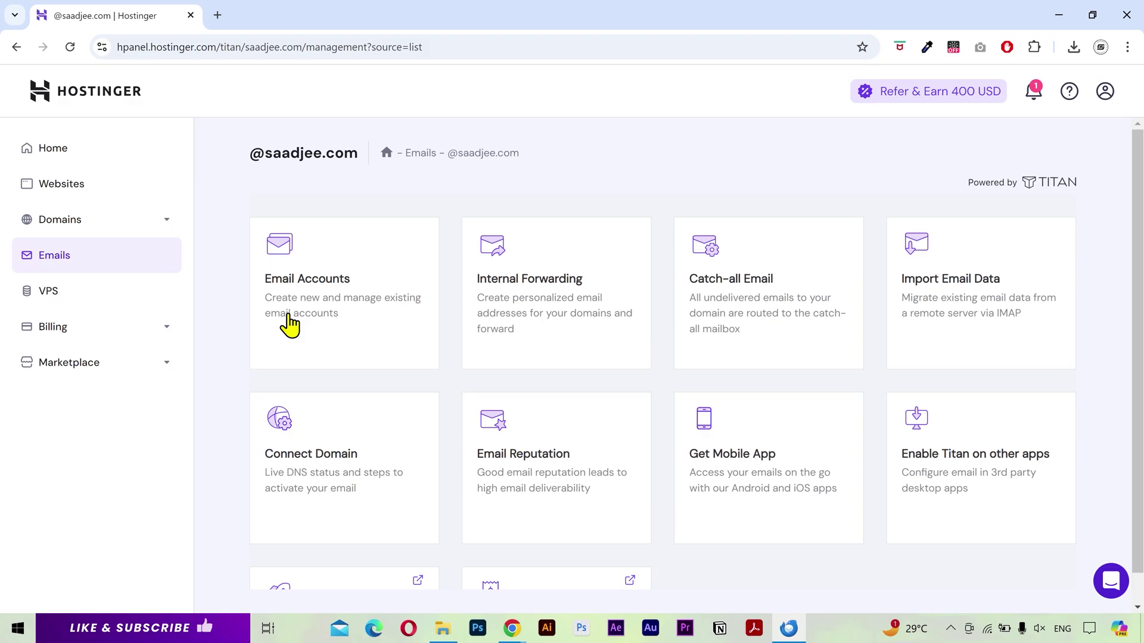
pyautogui.click(377, 304)
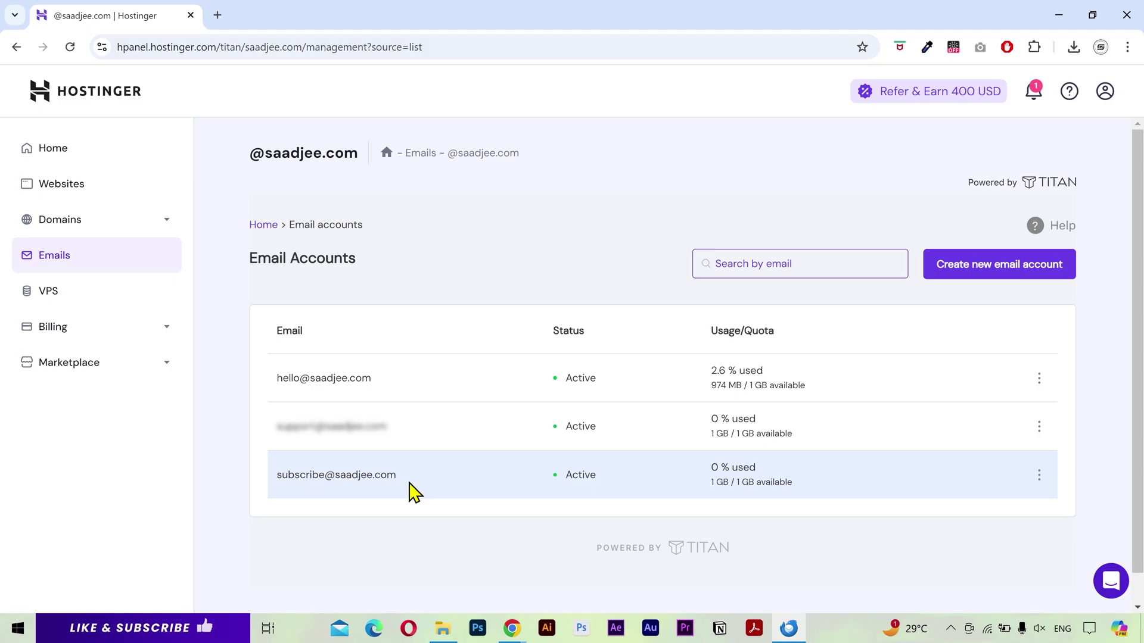
pyautogui.click(1040, 475)
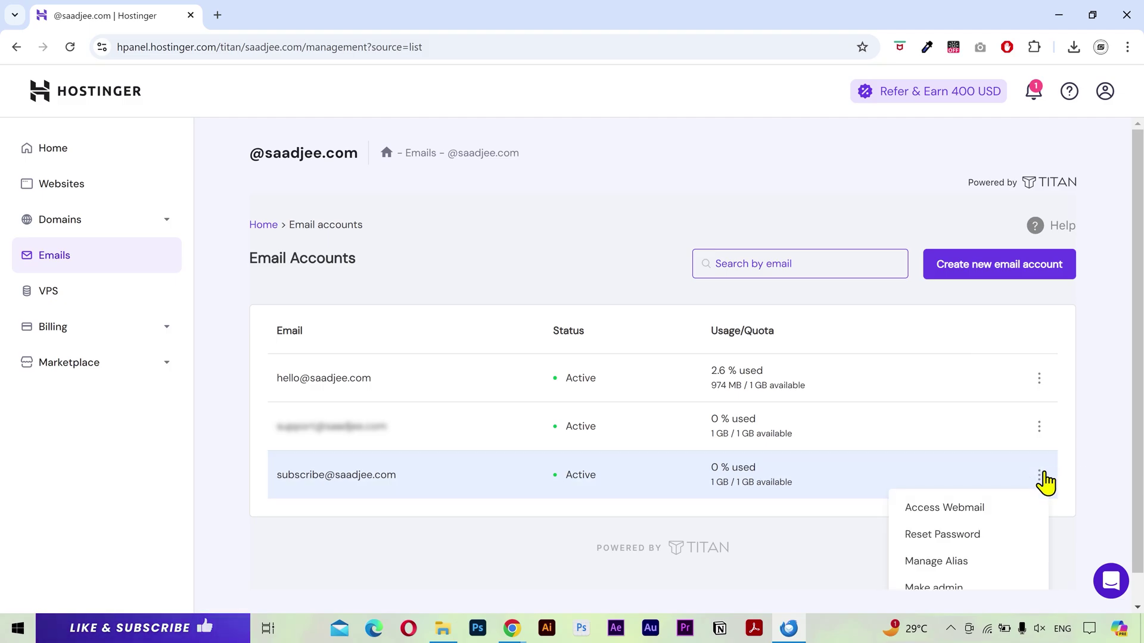
pyautogui.click(947, 508)
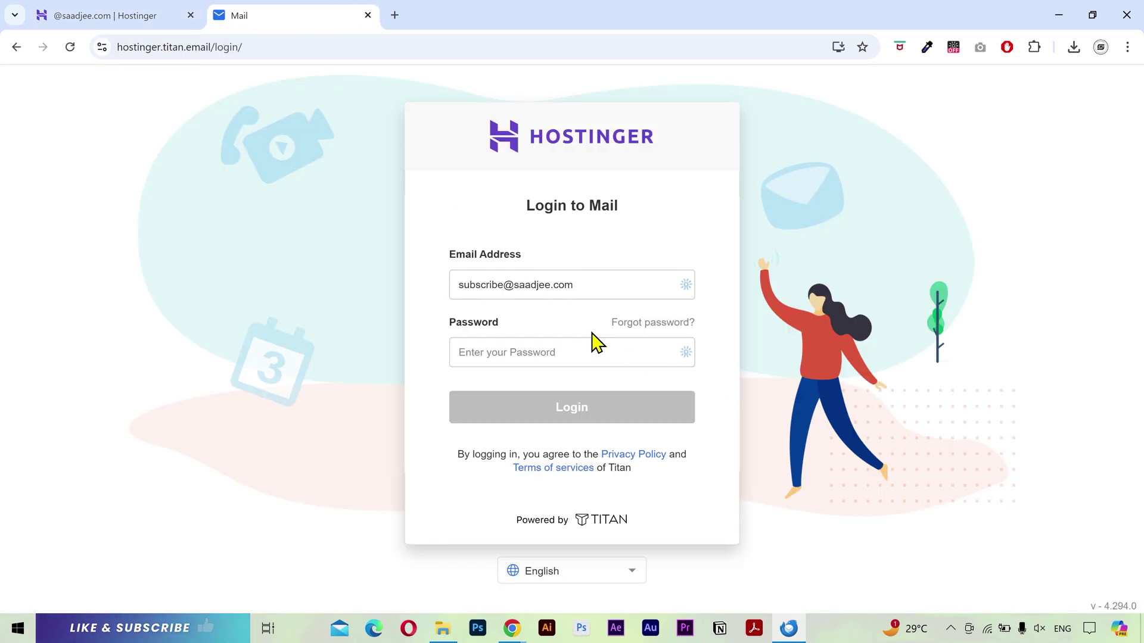
pyautogui.click(596, 348)
pyautogui.write('***********')
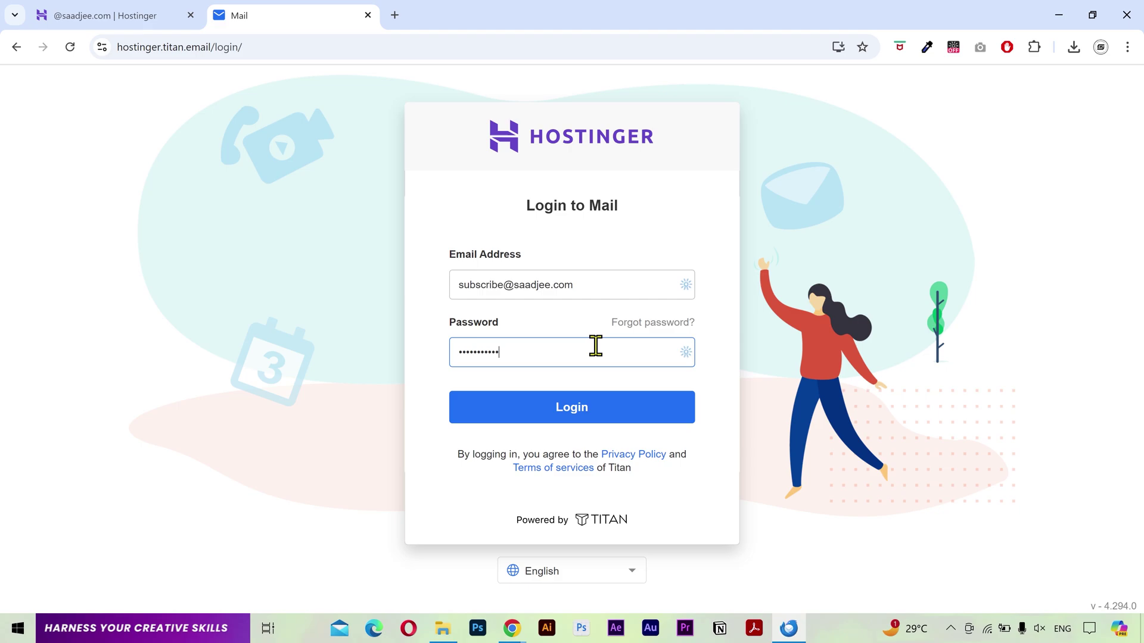
pyautogui.write('***')
pyautogui.press('Return')
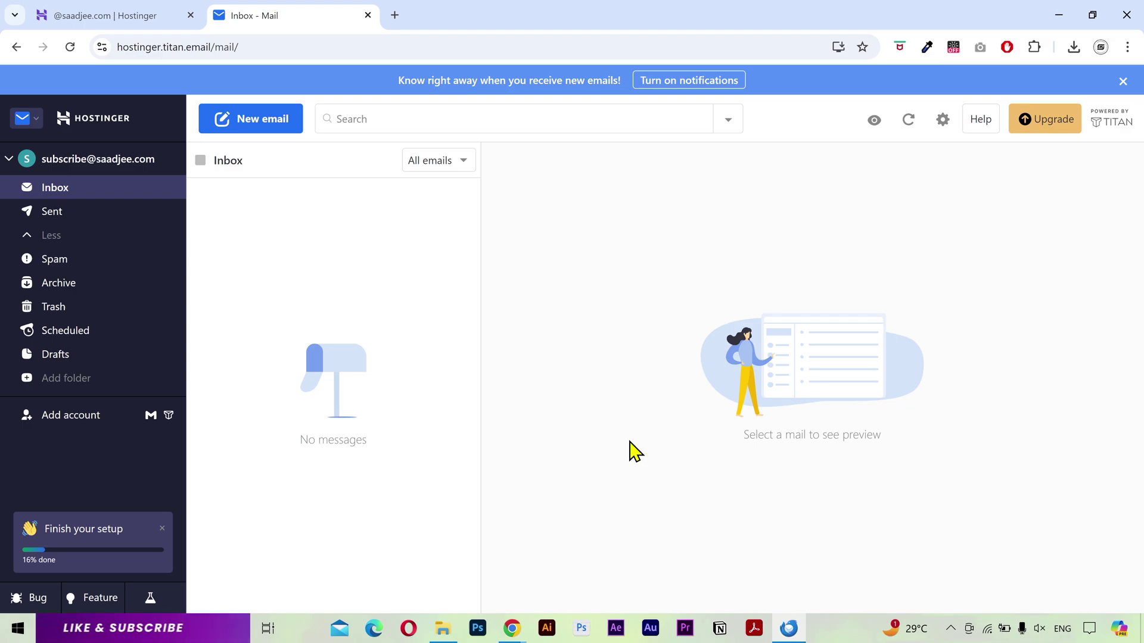
pyautogui.click(789, 628)
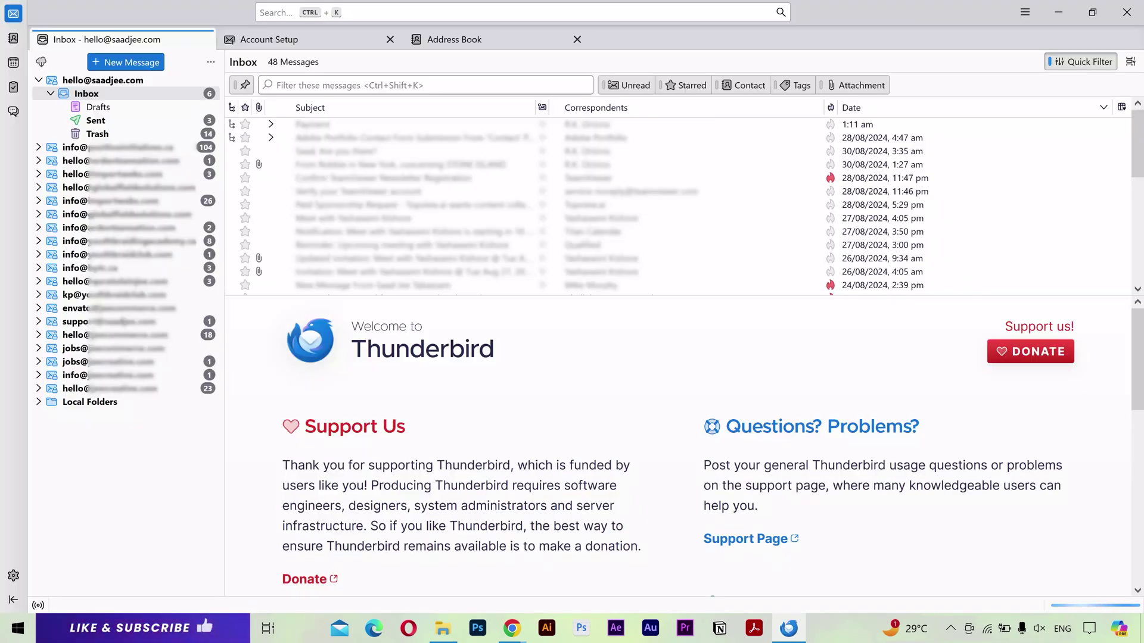
pyautogui.click(176, 94)
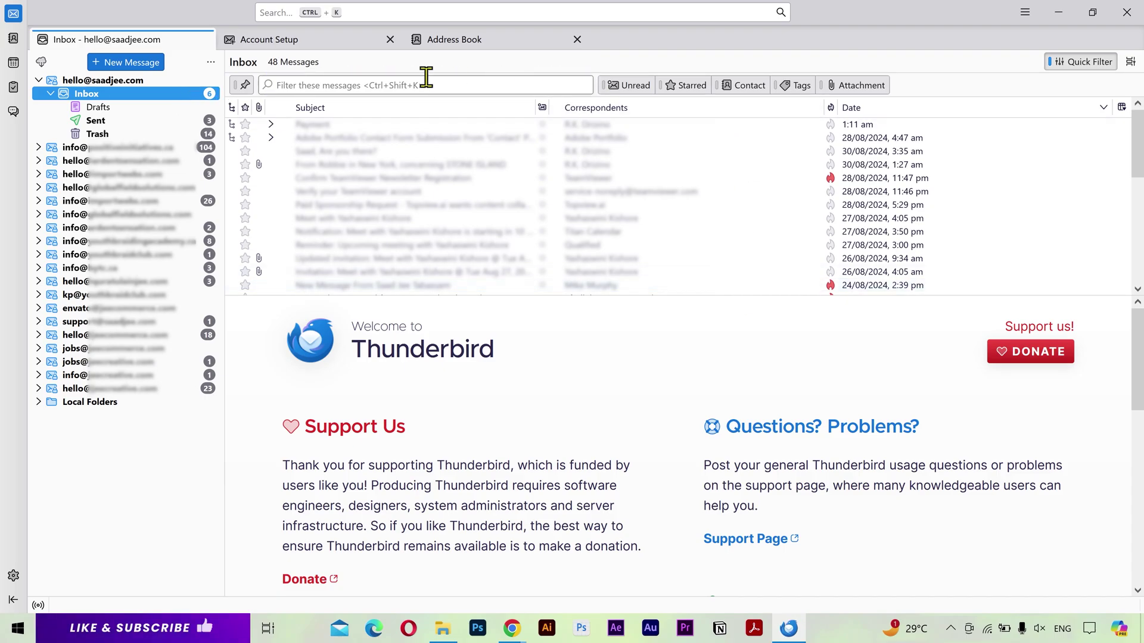
pyautogui.click(123, 82)
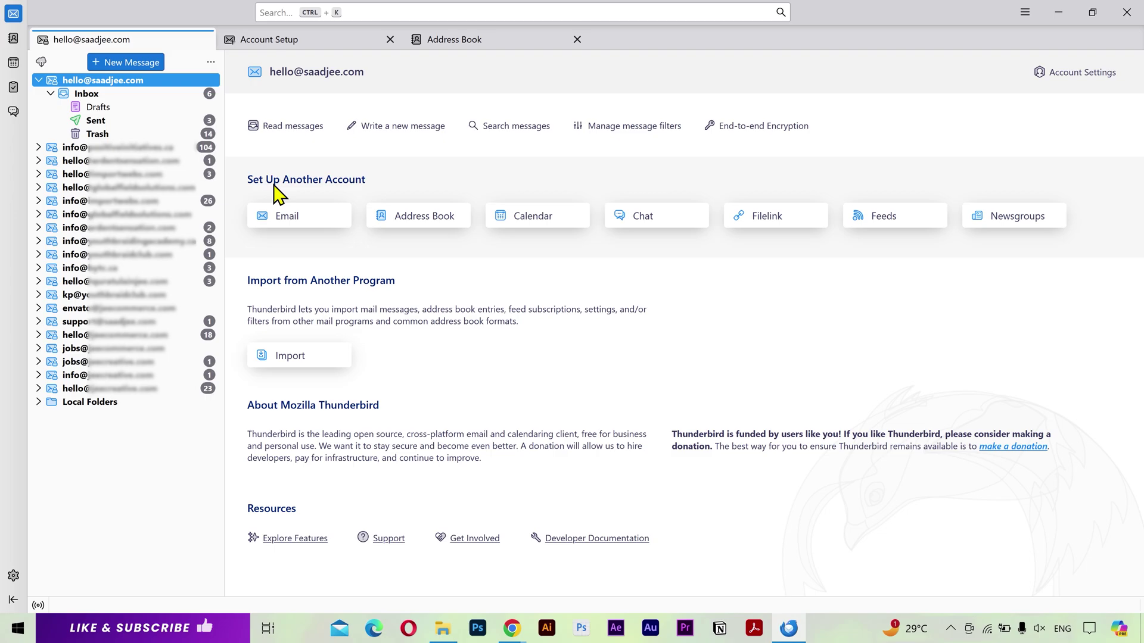
pyautogui.click(301, 217)
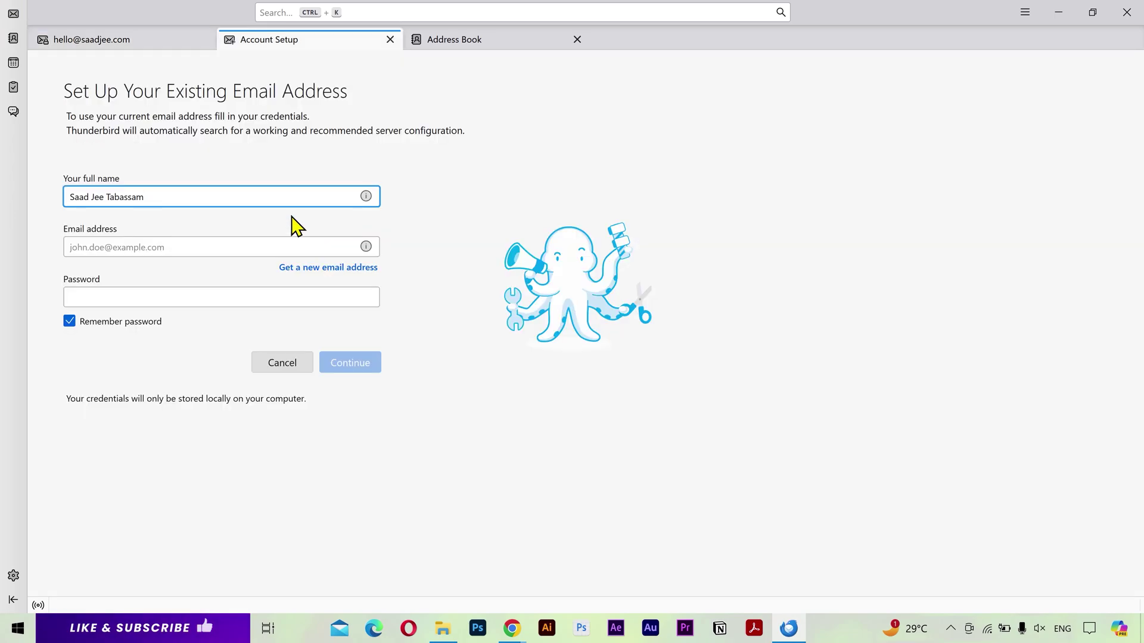
pyautogui.click(241, 244)
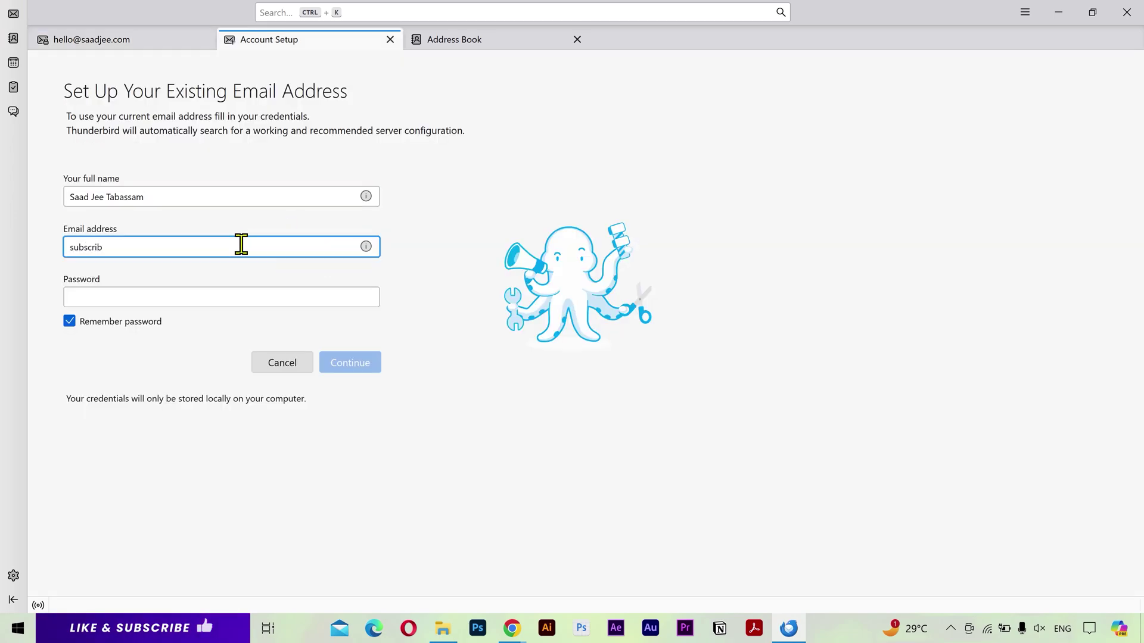
pyautogui.click(246, 291)
pyautogui.write('••')
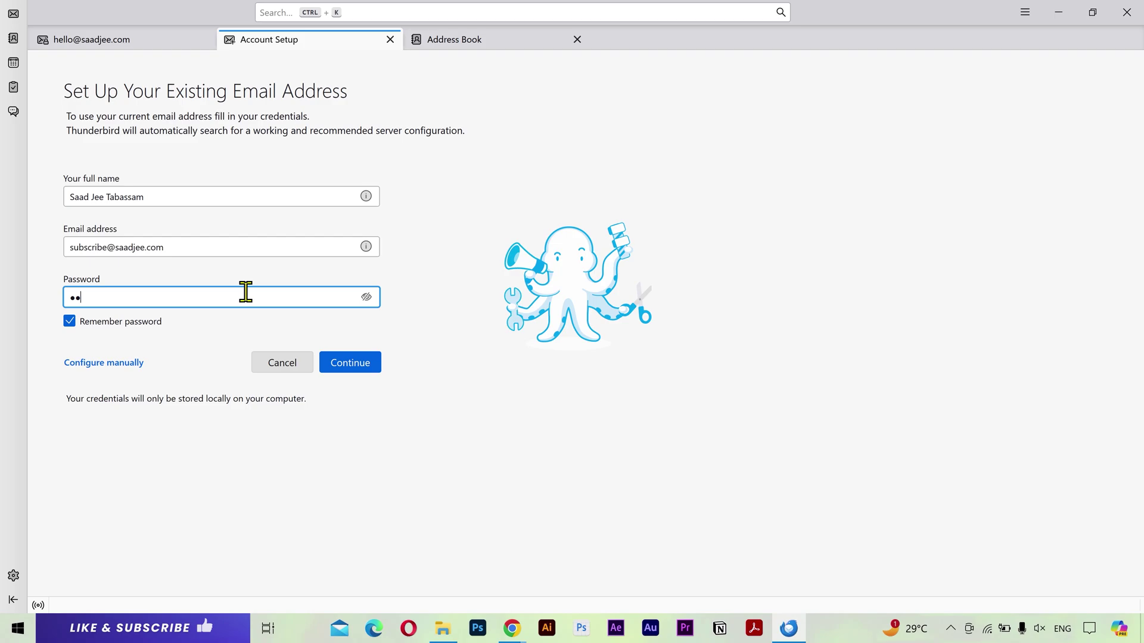
pyautogui.write('••••••••')
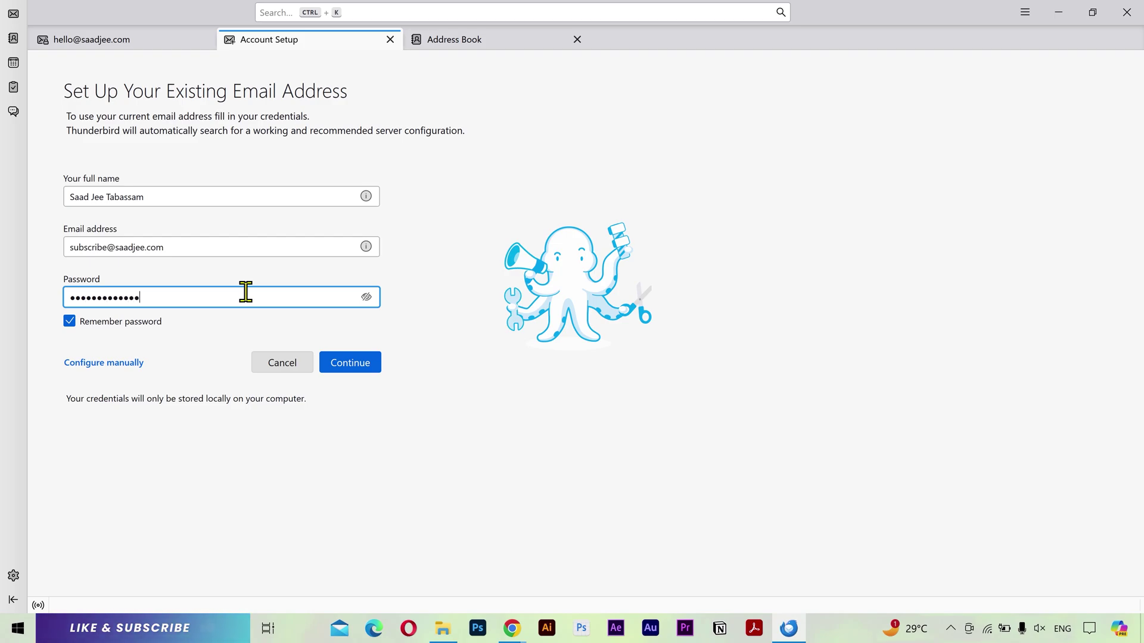
pyautogui.write('••')
# - Switch the account setup to manual configuration, keeping IMAP as the incoming protocol
pyautogui.click(133, 370)
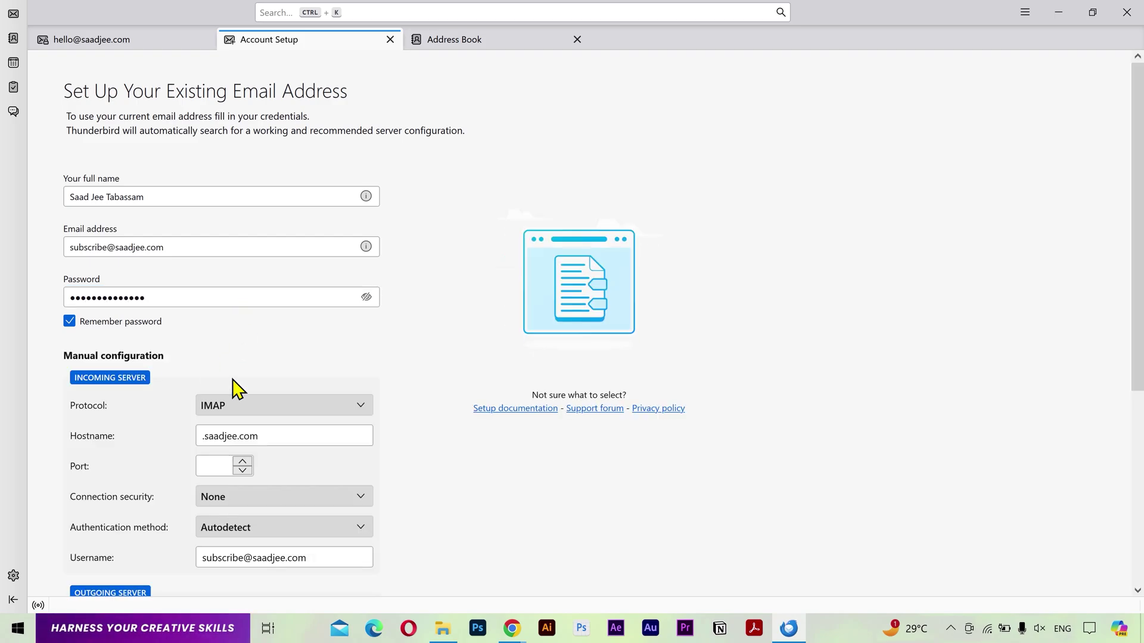
pyautogui.scroll(-3, 396, 417)
pyautogui.scroll(-2, 775, 399)
pyautogui.scroll(-1, 1138, 414)
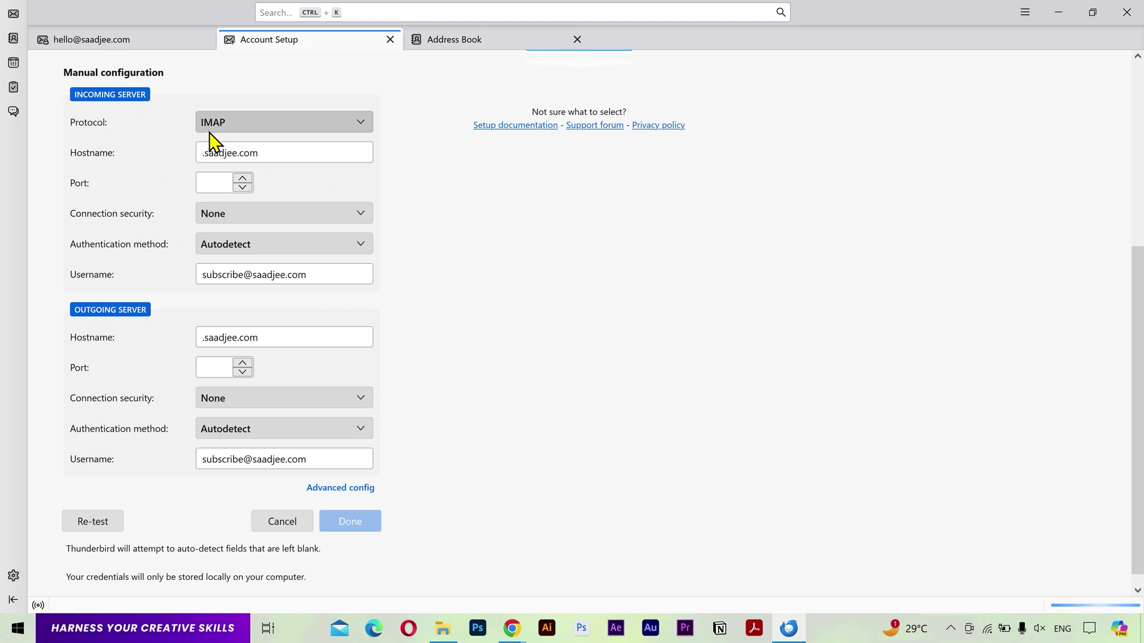
pyautogui.click(296, 126)
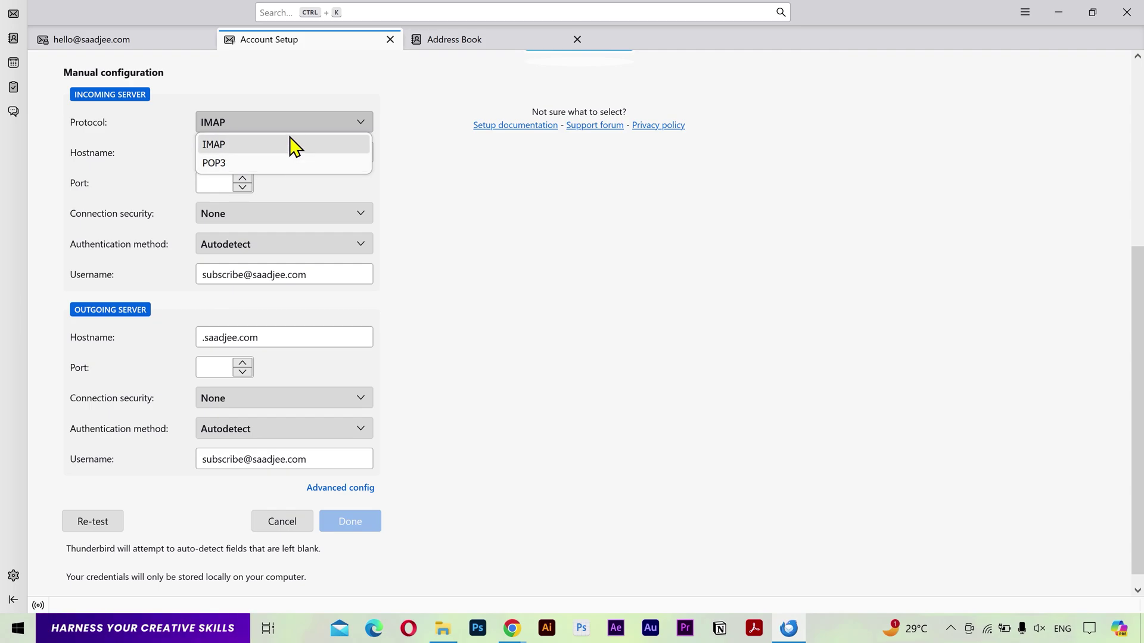
pyautogui.click(293, 146)
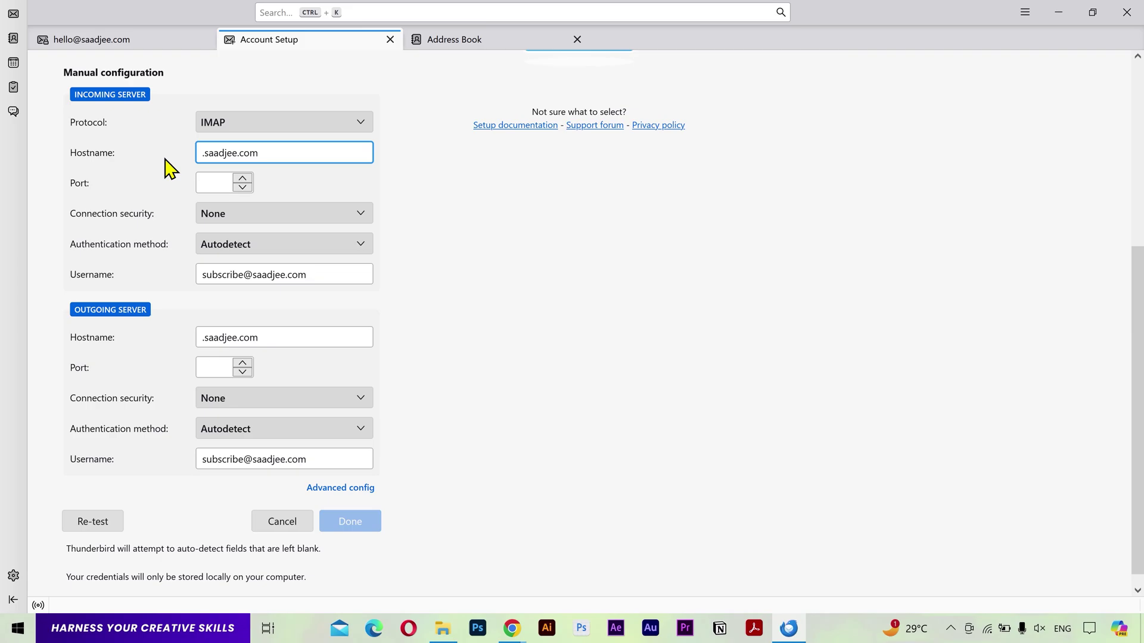
pyautogui.hotkey('ctrl', 'a')
pyautogui.click(511, 629)
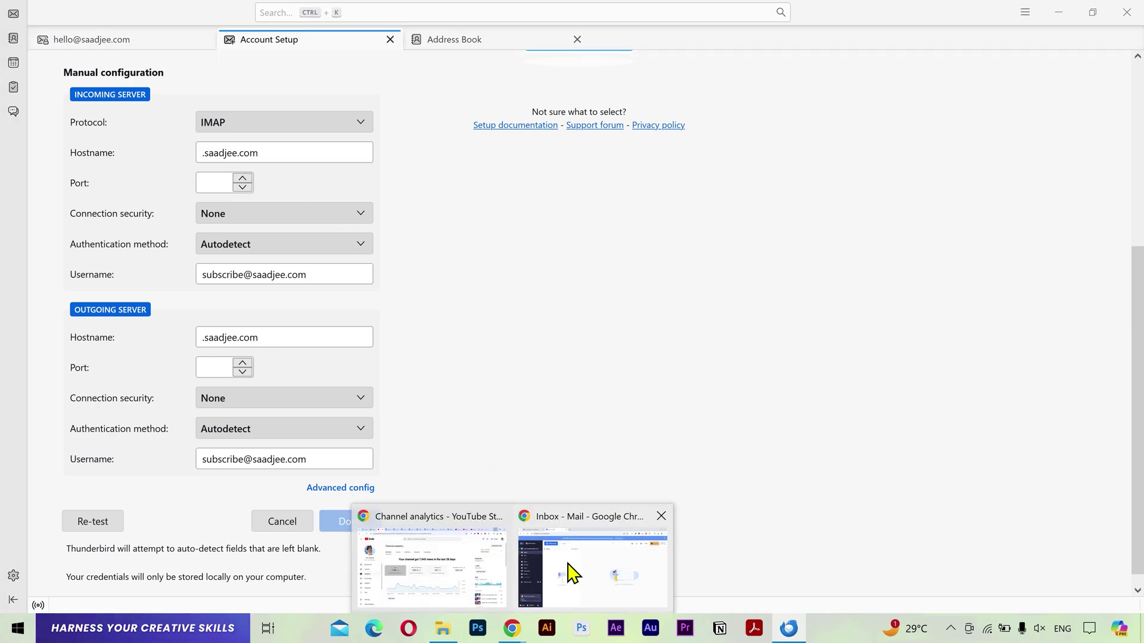
# - Search Google for 'hostinger email configuration for titan' in a new tab
pyautogui.click(566, 574)
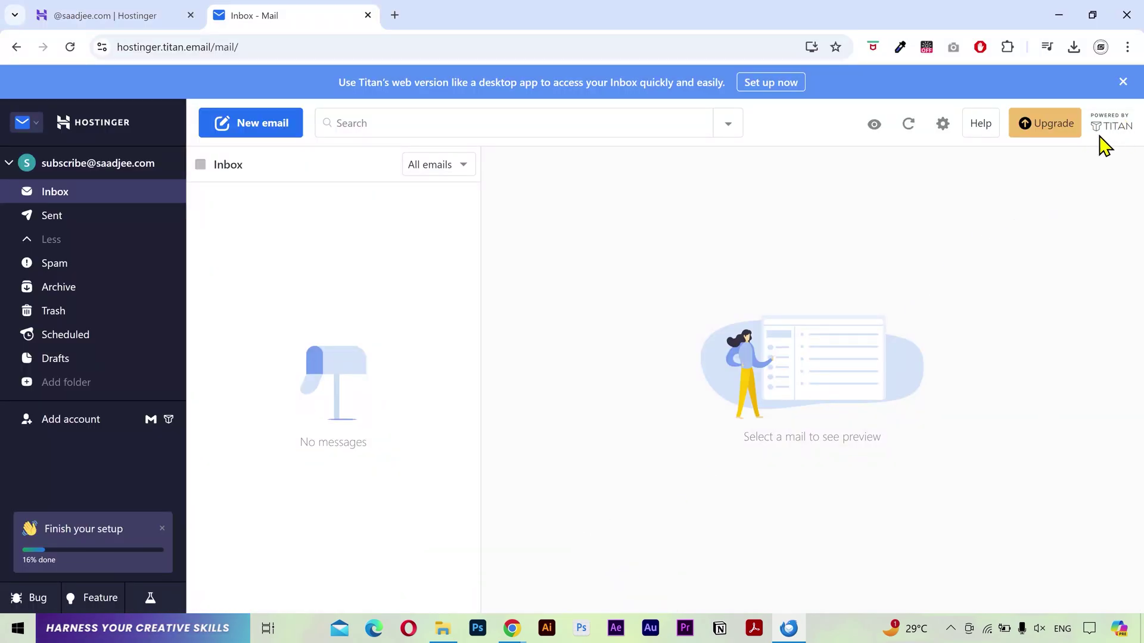
pyautogui.click(395, 15)
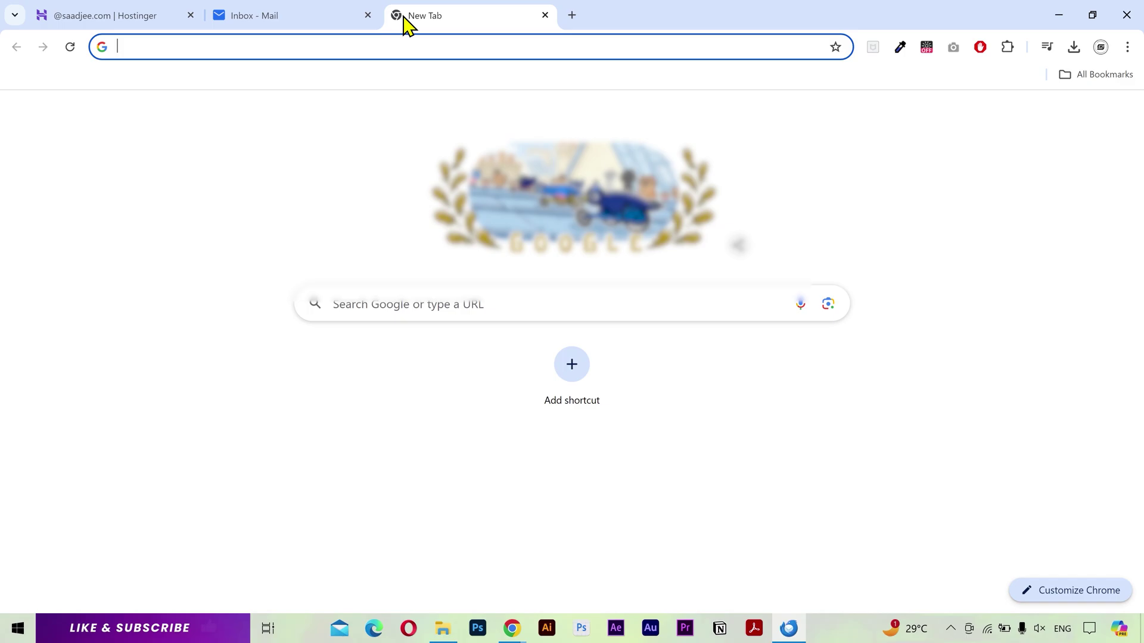
pyautogui.write('googl')
pyautogui.press('Return')
pyautogui.write('hostinger')
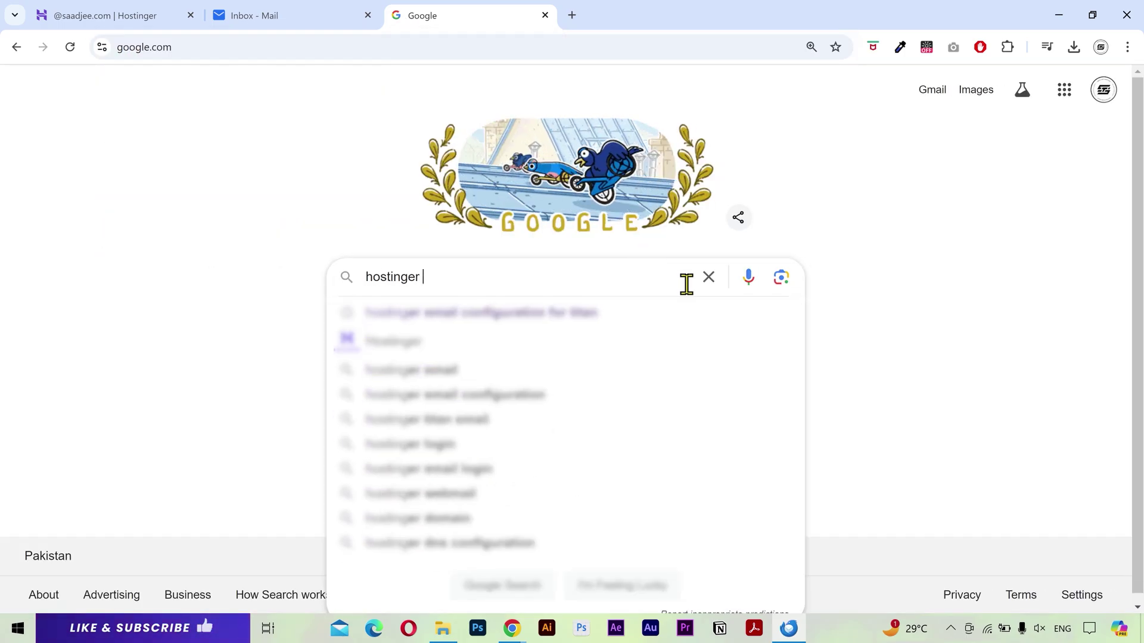
pyautogui.write(' email configuration fo')
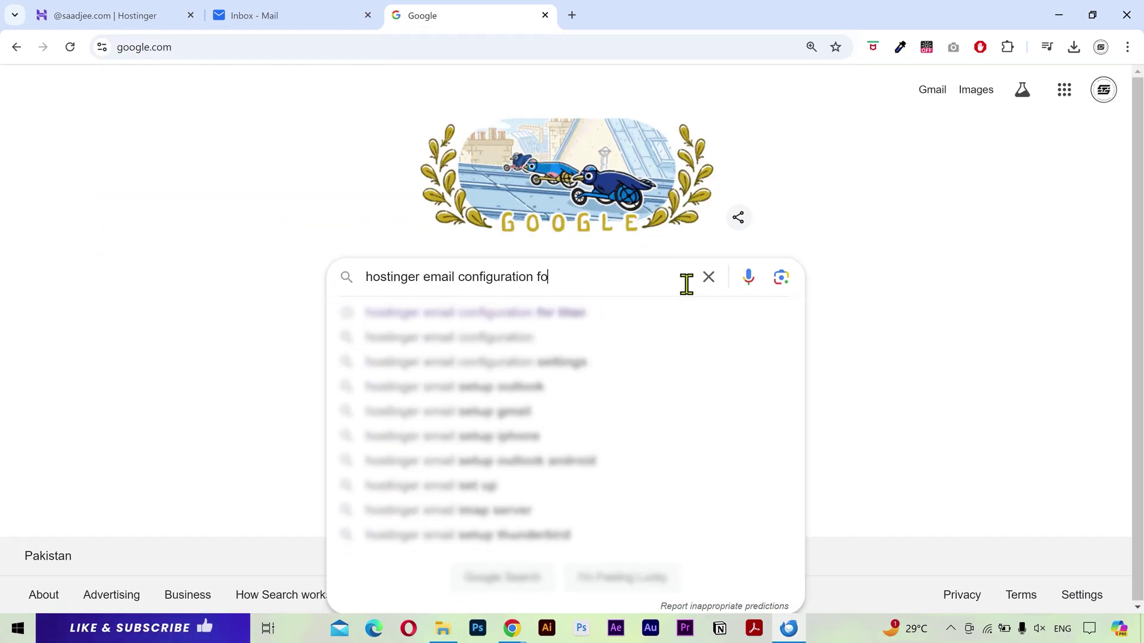
pyautogui.write('r titan')
pyautogui.press('Return')
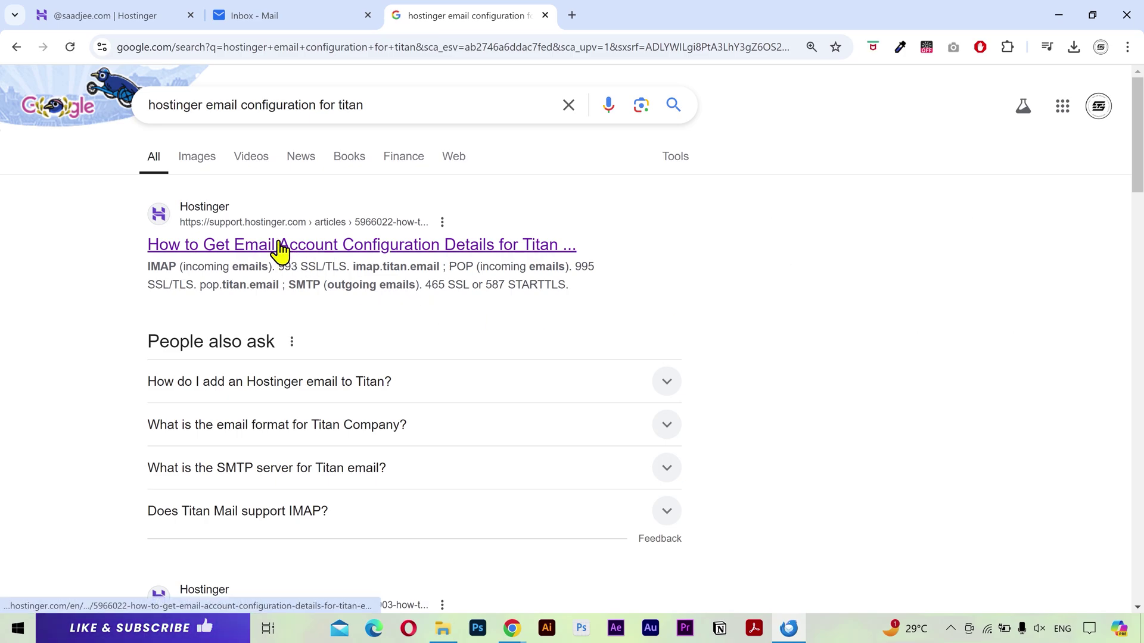
# - Open the Hostinger support article and scroll to the Titan IMAP/POP/SMTP host and port table
pyautogui.click(421, 253)
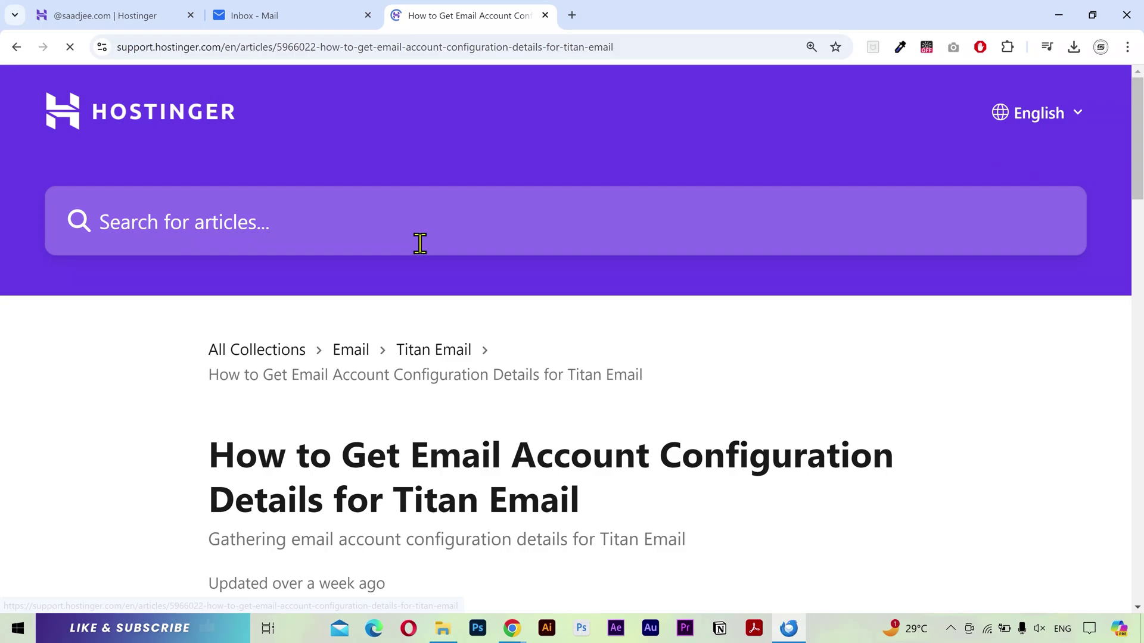
pyautogui.scroll(-7, 780, 398)
pyautogui.scroll(-1, 794, 332)
pyautogui.scroll(-2, 807, 316)
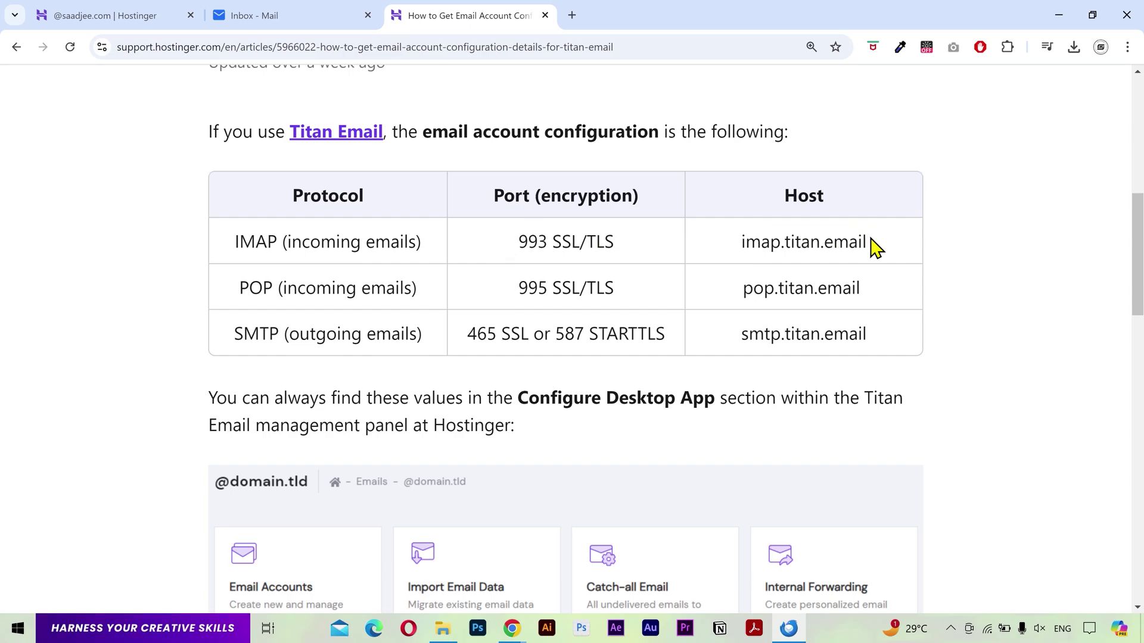
# - Set the incoming server host to imap.titan.email on port 993
pyautogui.doubleClick(821, 236)
pyautogui.hotkey('ctrl', 'c')
pyautogui.click(789, 628)
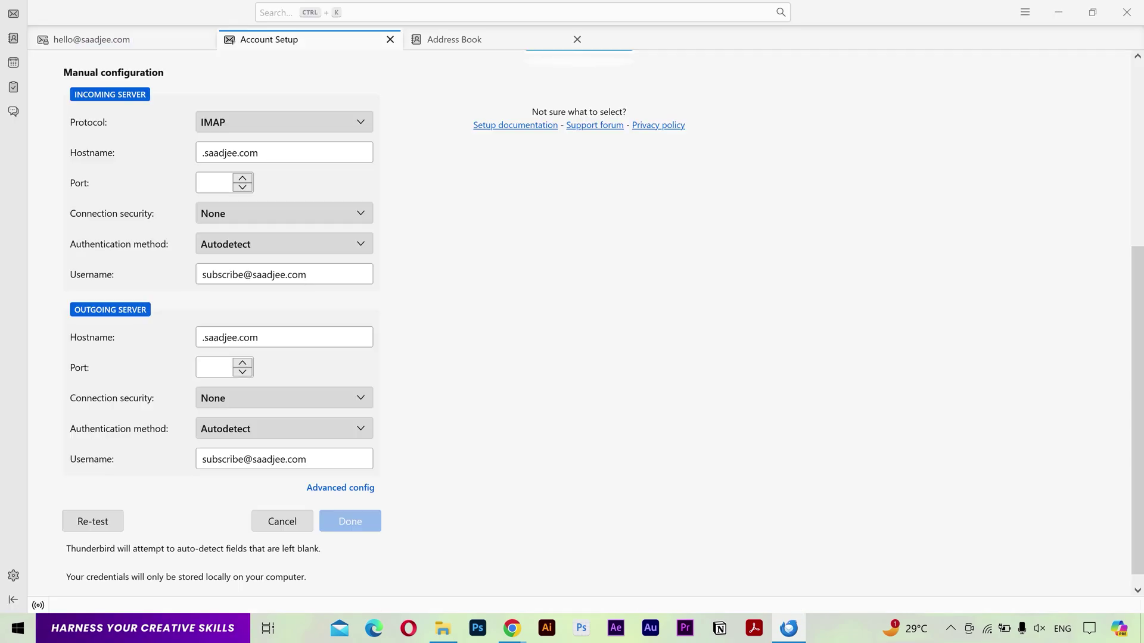
pyautogui.click(282, 149)
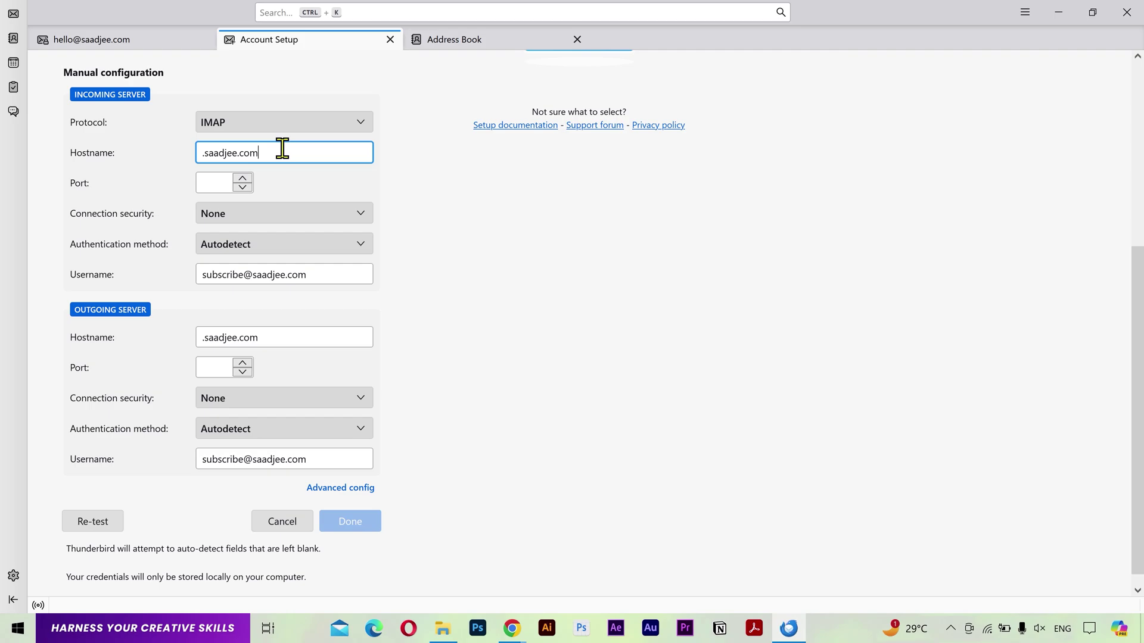
pyautogui.hotkey('ctrl', 'a')
pyautogui.hotkey('ctrl', 'v')
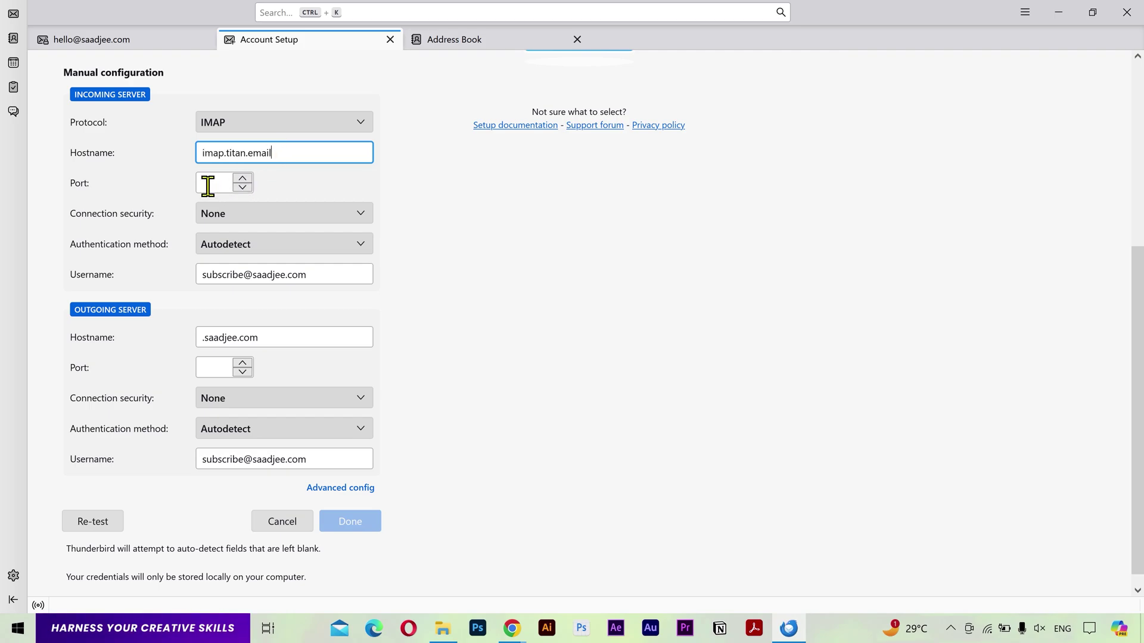
pyautogui.click(210, 184)
pyautogui.write('993')
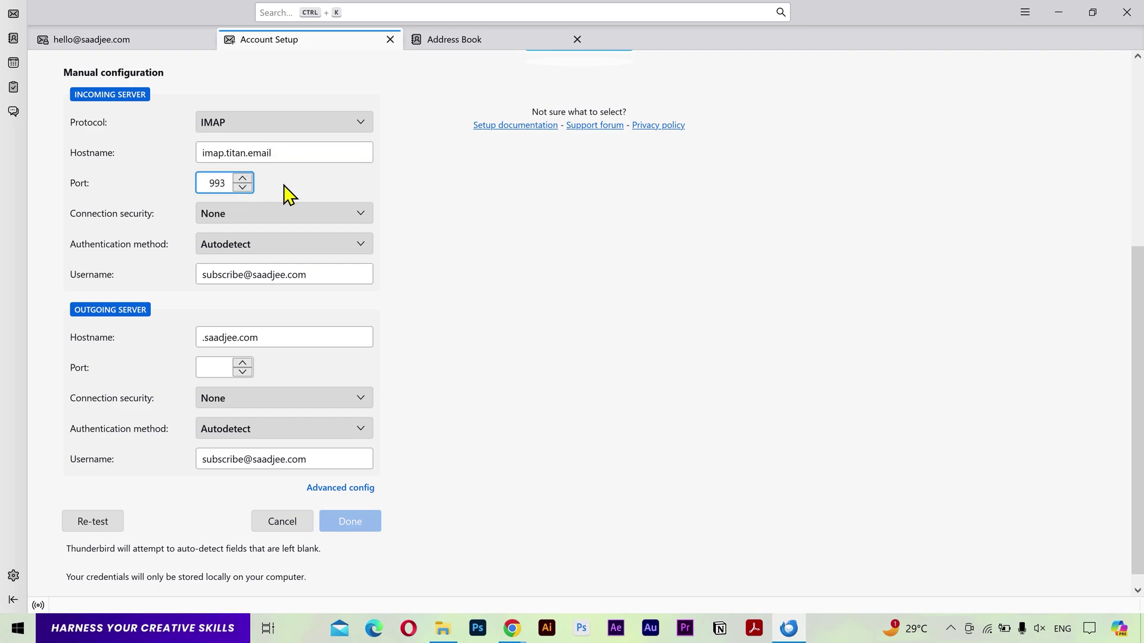
pyautogui.click(289, 194)
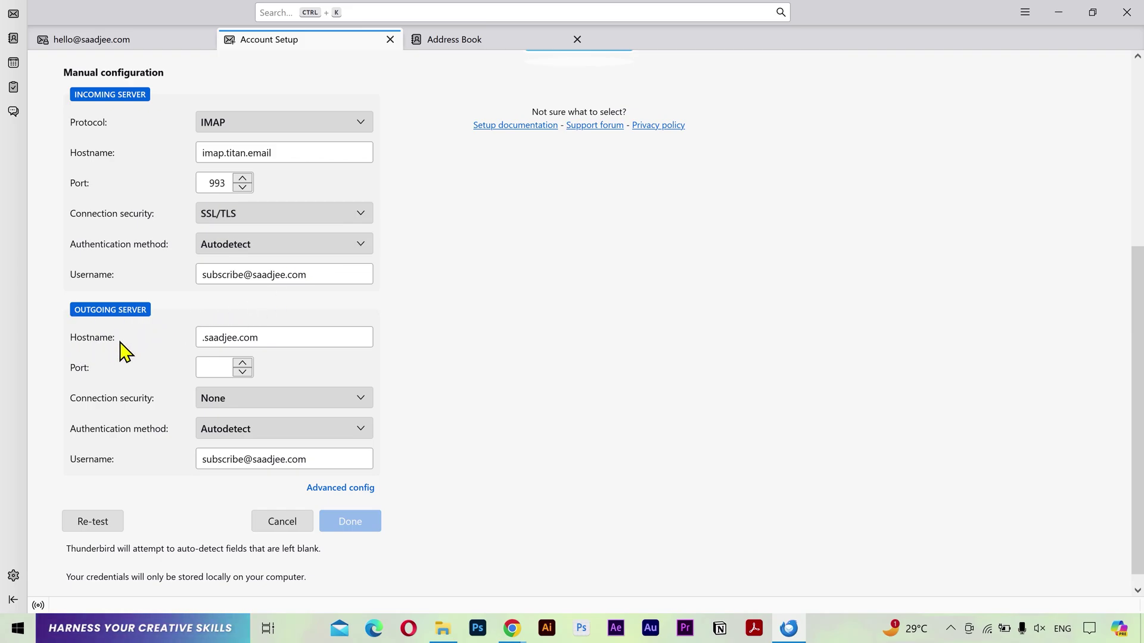
# - Set the outgoing server to smtp.titan.email on port 465 and re-test the settings
pyautogui.moveTo(511, 628)
pyautogui.click(574, 556)
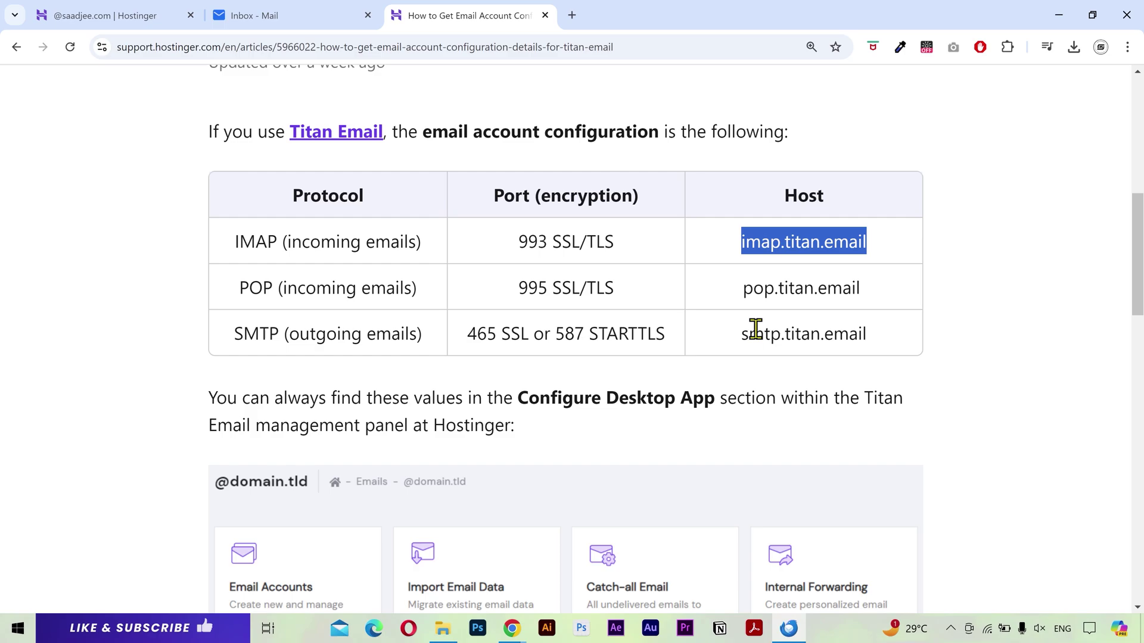
pyautogui.tripleClick(824, 335)
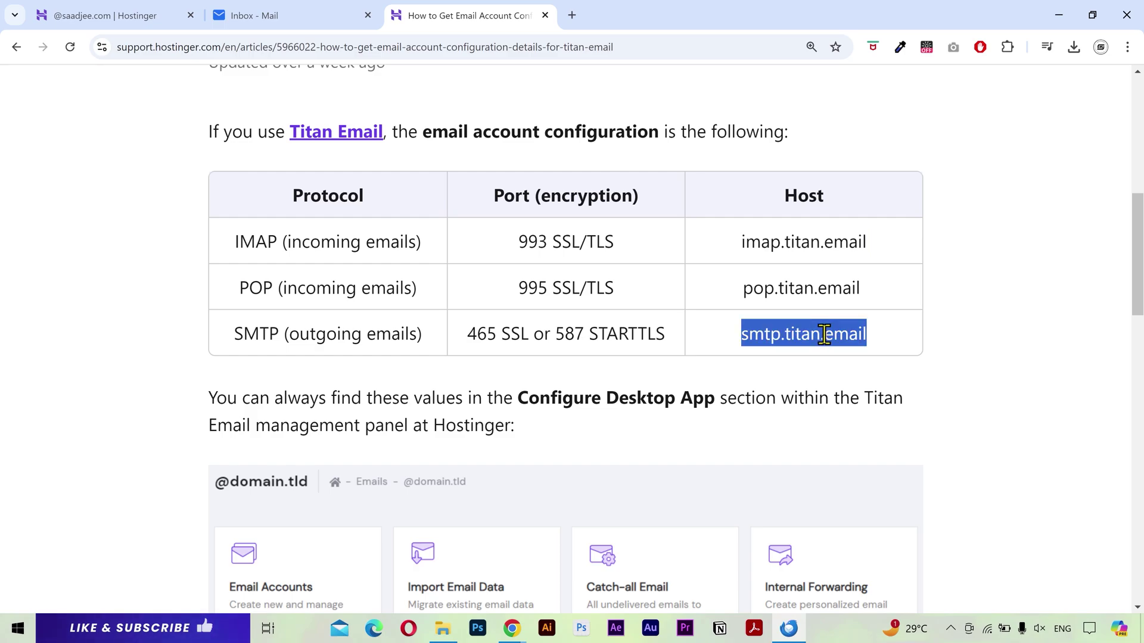
pyautogui.click(788, 628)
pyautogui.tripleClick(299, 339)
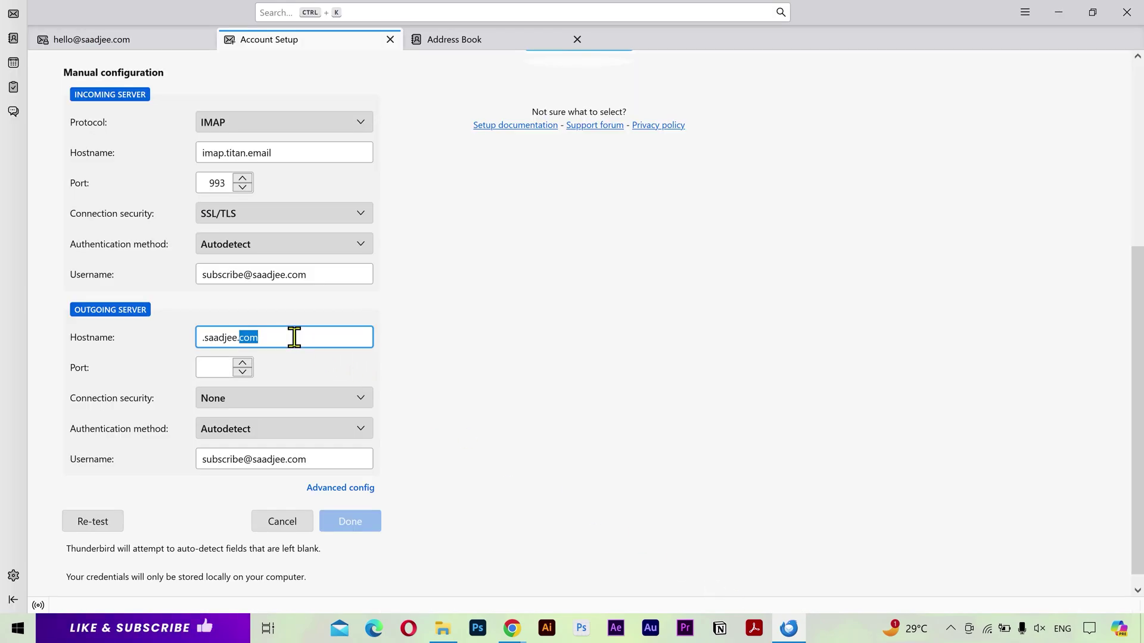
pyautogui.write('smtp.titan.email')
pyautogui.click(208, 364)
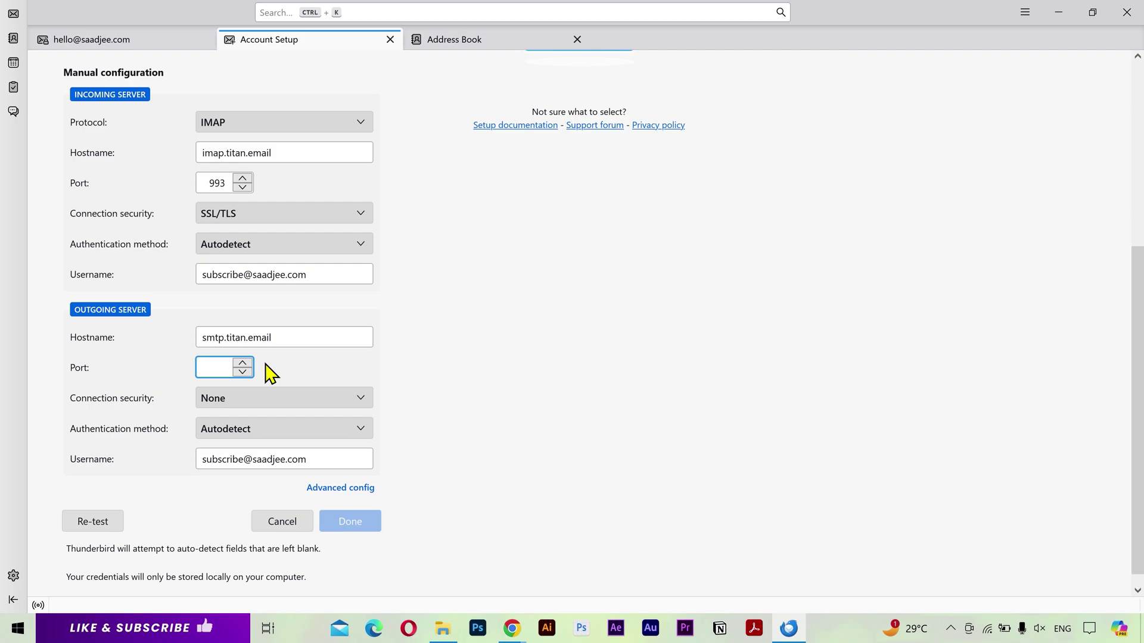
pyautogui.write('465')
pyautogui.click(309, 383)
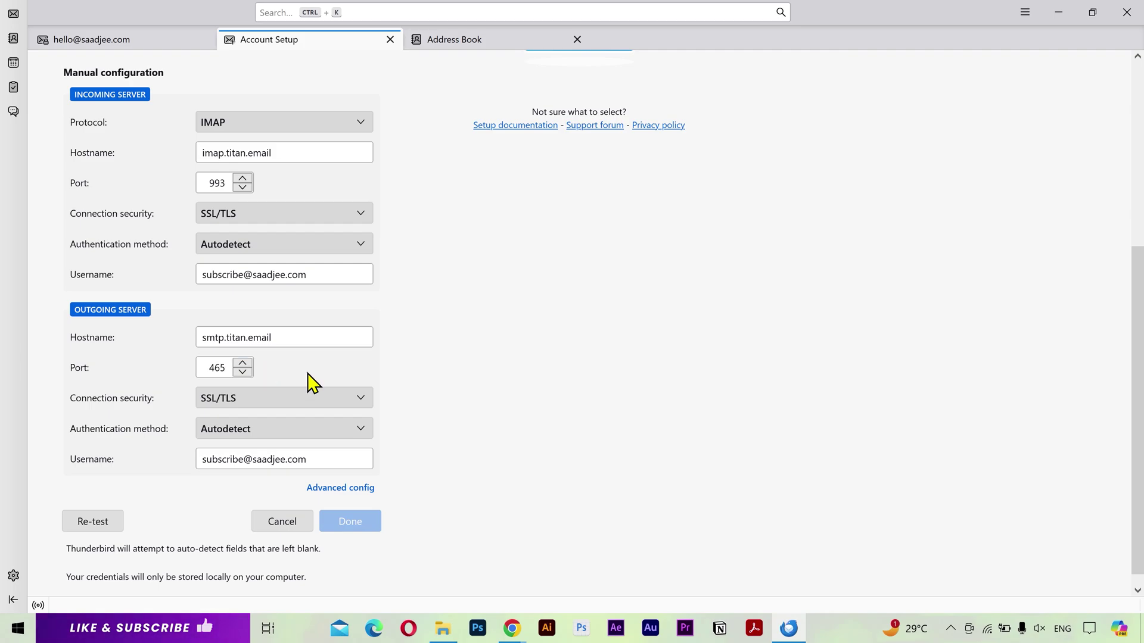
pyautogui.click(98, 524)
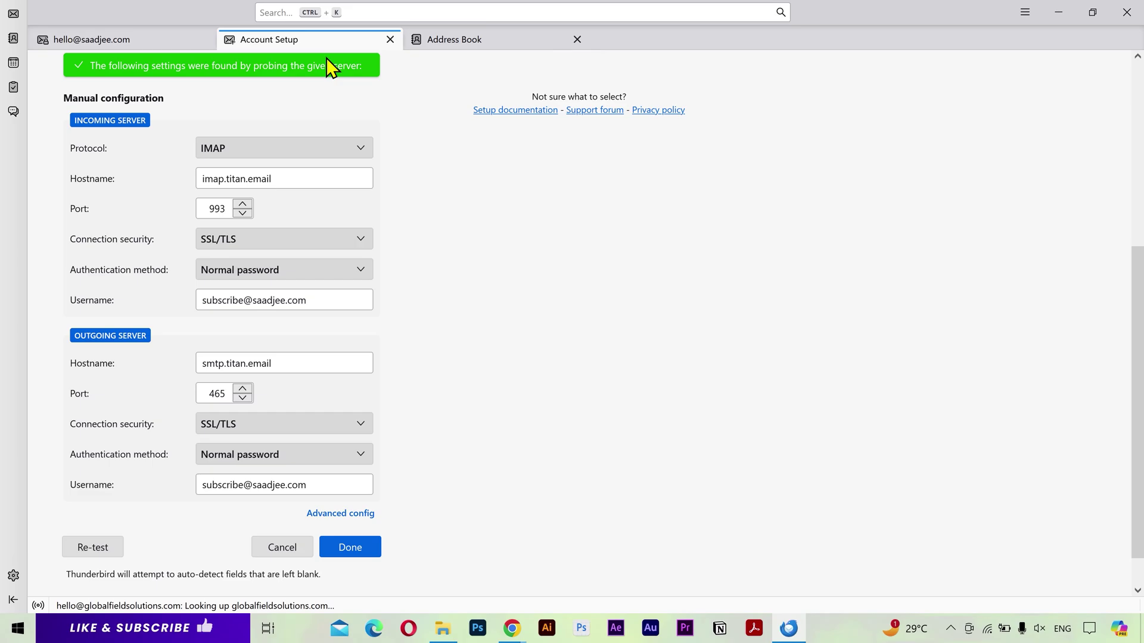
pyautogui.click(343, 551)
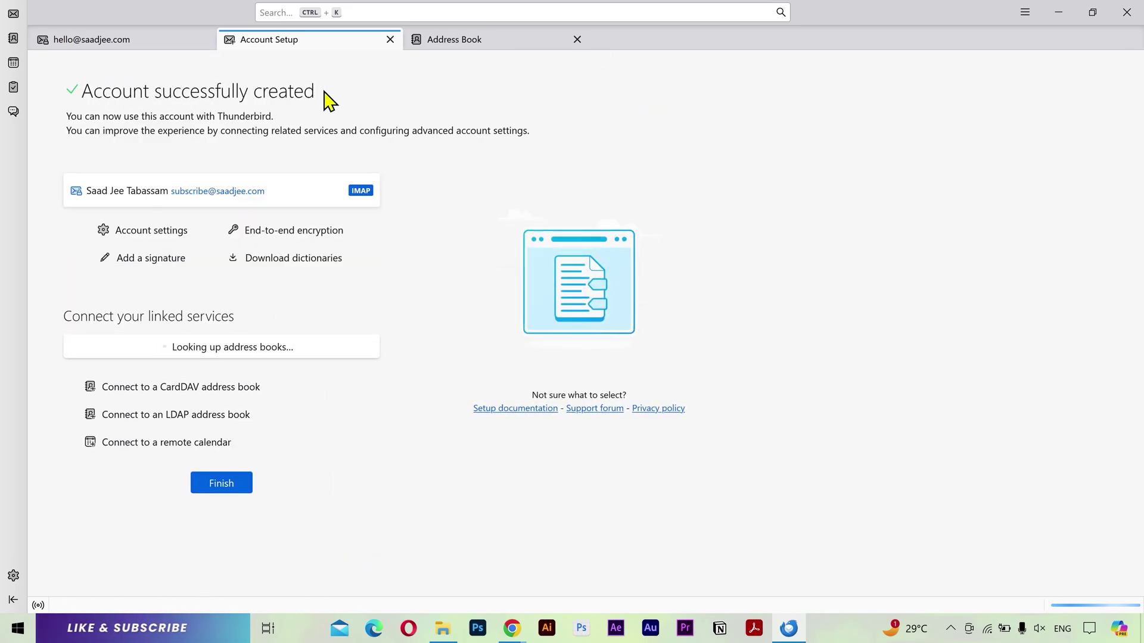
pyautogui.click(215, 483)
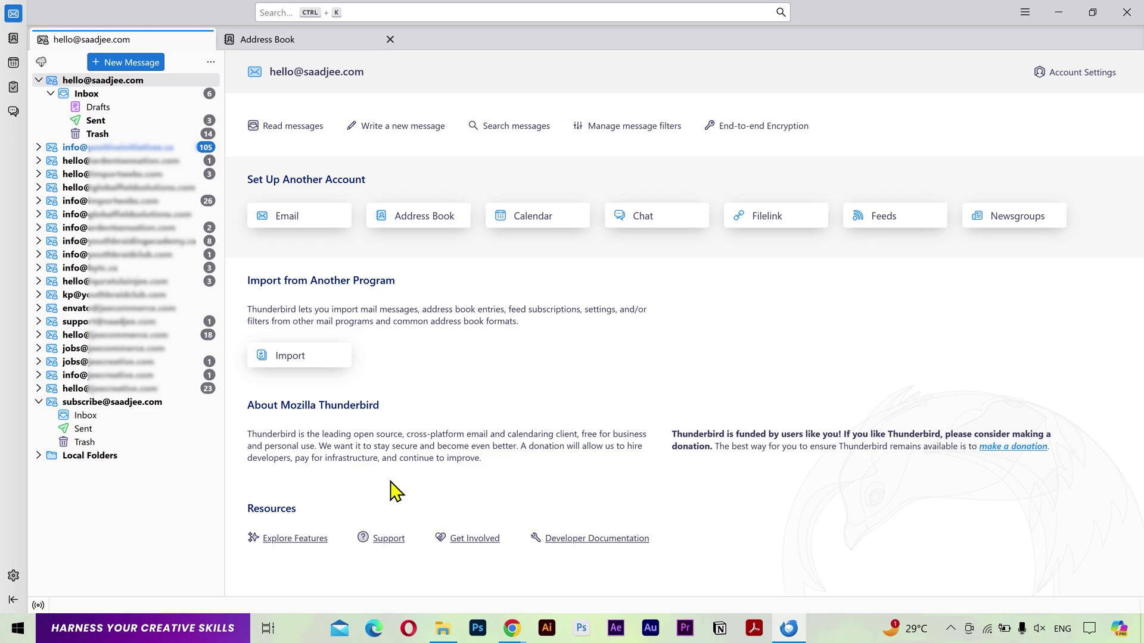
pyautogui.click(148, 410)
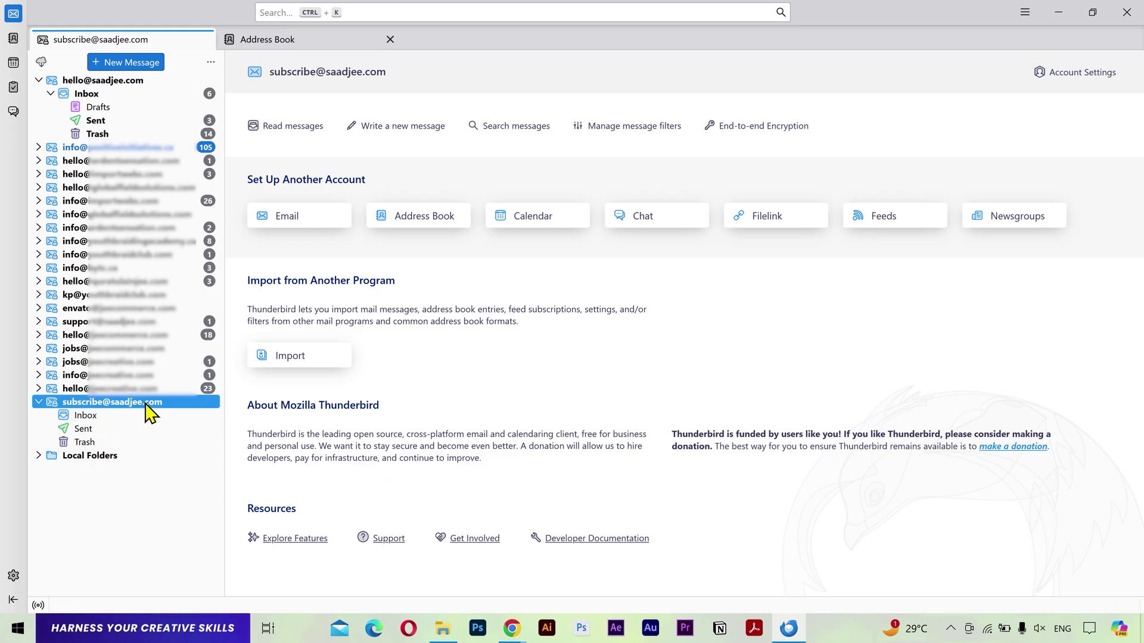
pyautogui.click(145, 420)
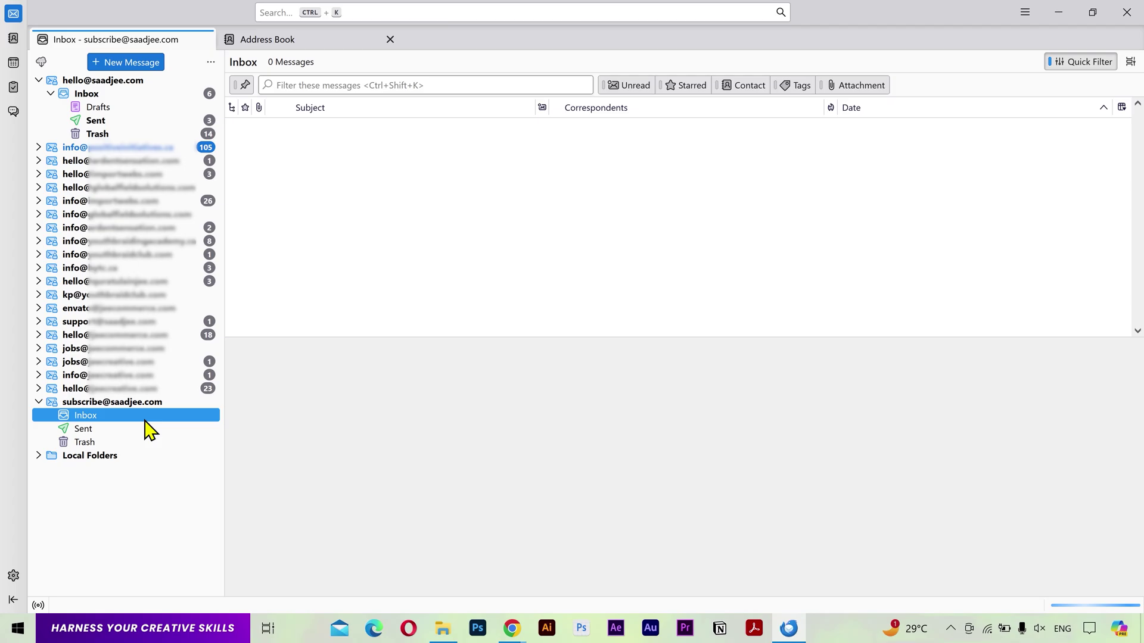
pyautogui.click(144, 64)
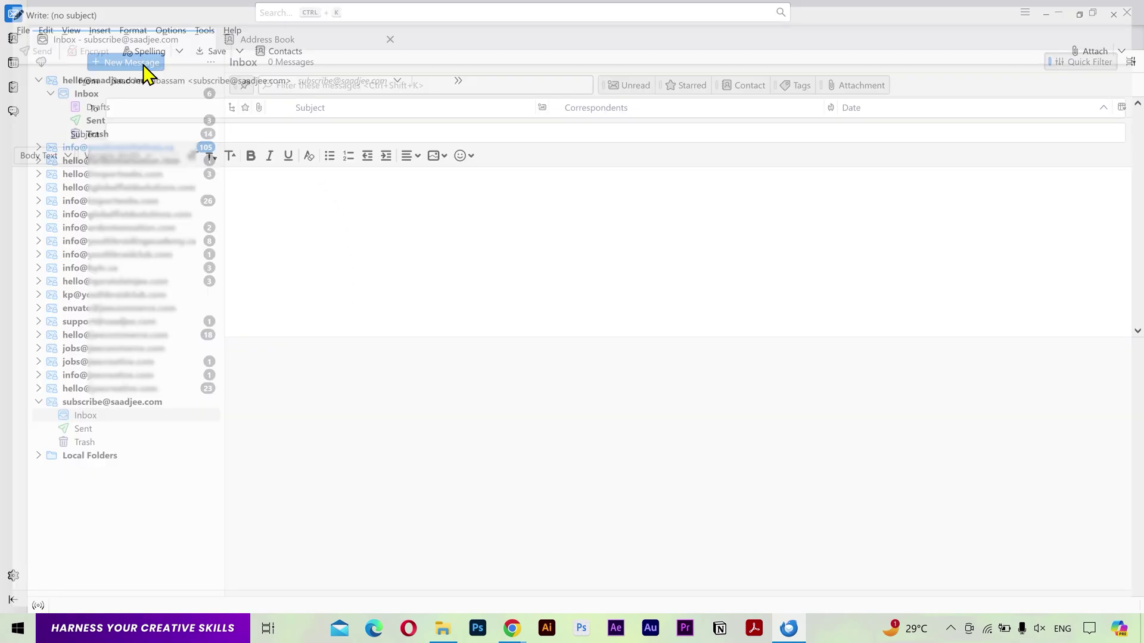
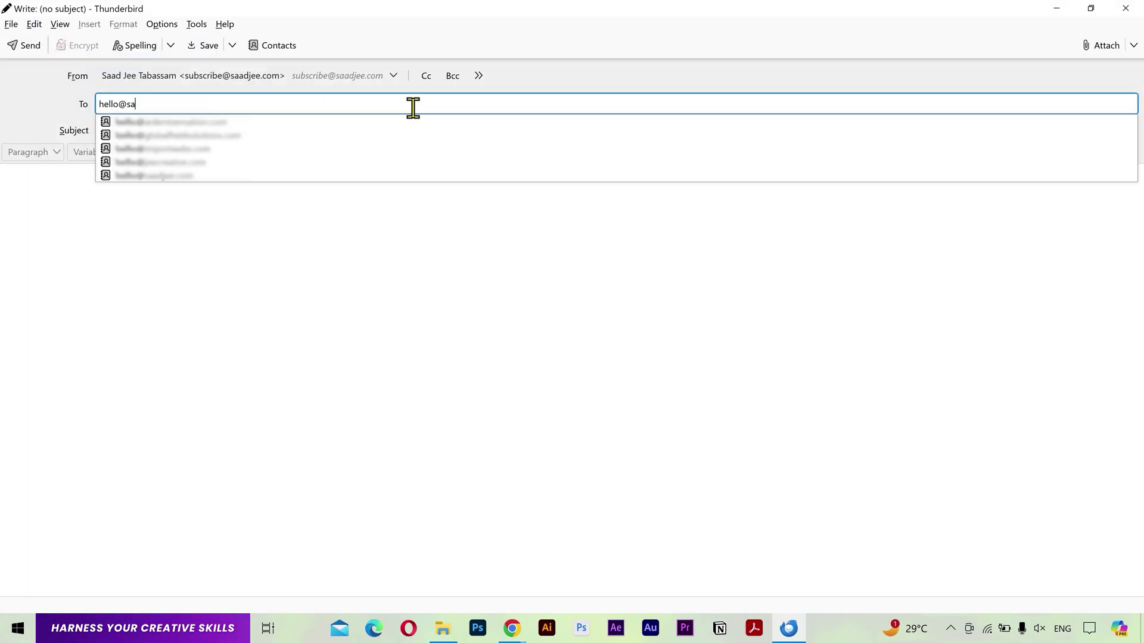
pyautogui.press('Tab')
pyautogui.write('Thunderbi')
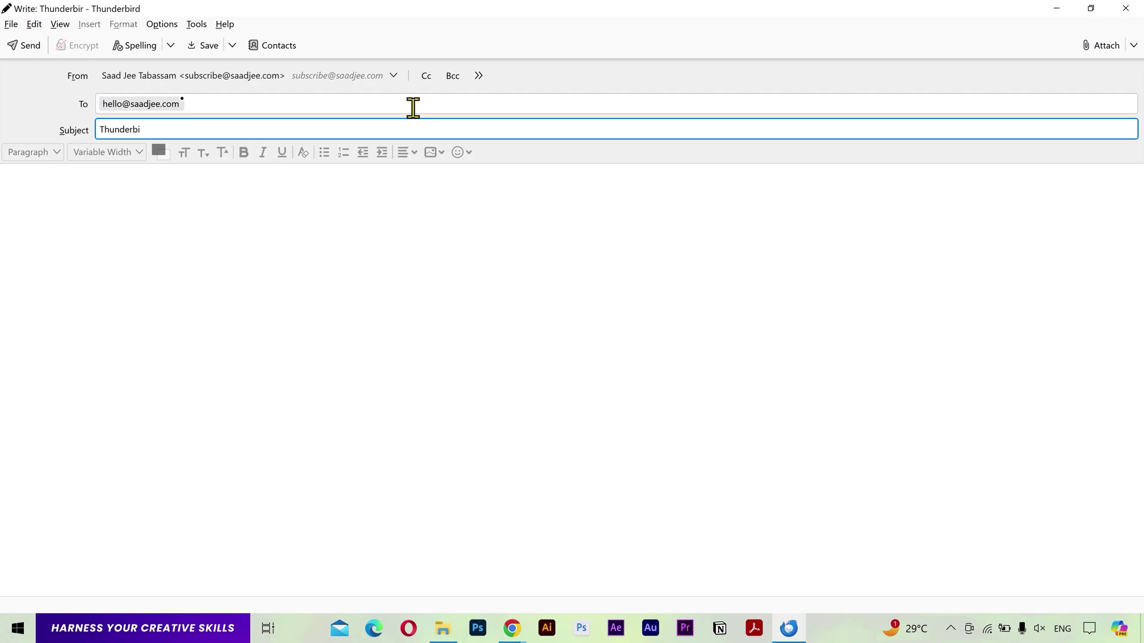
pyautogui.write('rd Email Configuration')
pyautogui.press('Tab')
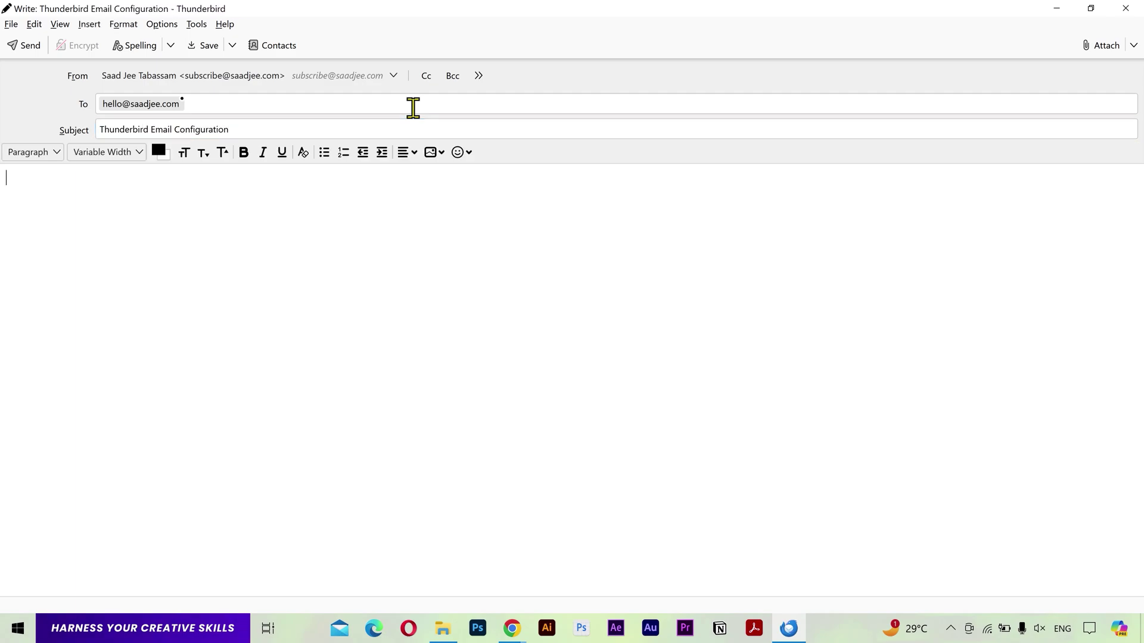
pyautogui.write('Email configur')
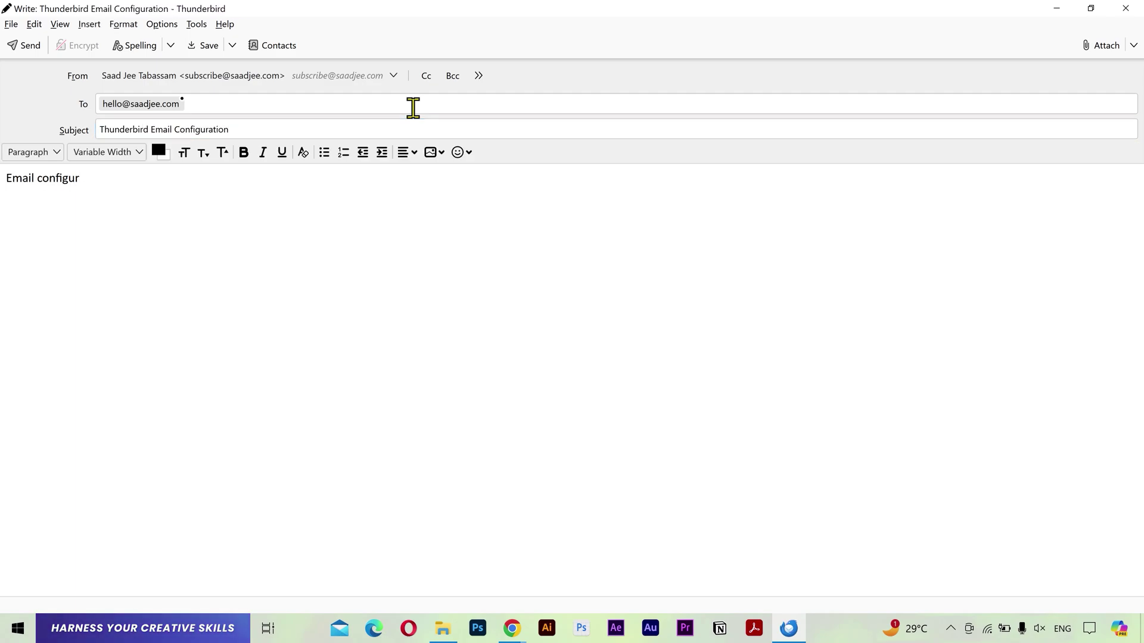
pyautogui.write('ation with thunder test 1')
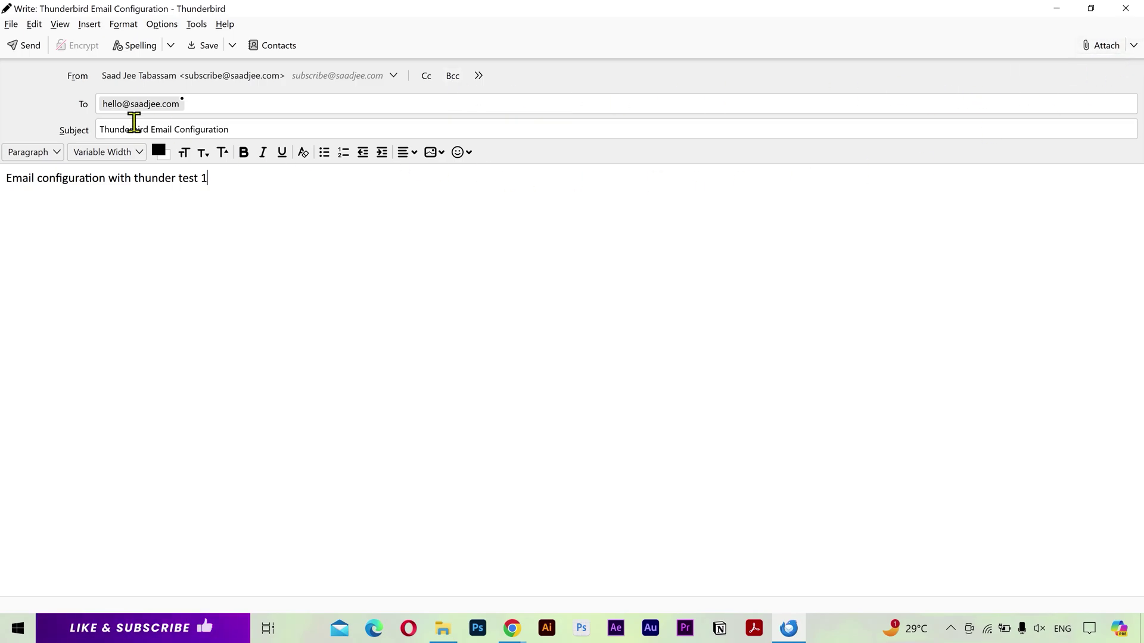
# - Send the test email, check it in the Sent folder, then bring up the Titan webmail
pyautogui.click(31, 50)
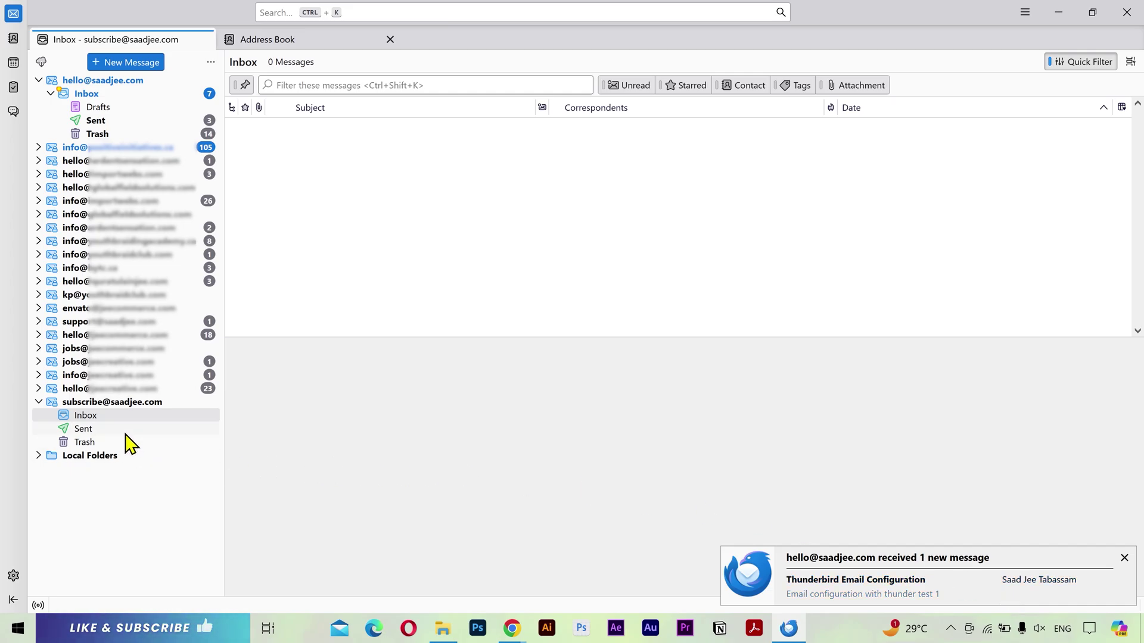
pyautogui.click(124, 433)
pyautogui.click(466, 125)
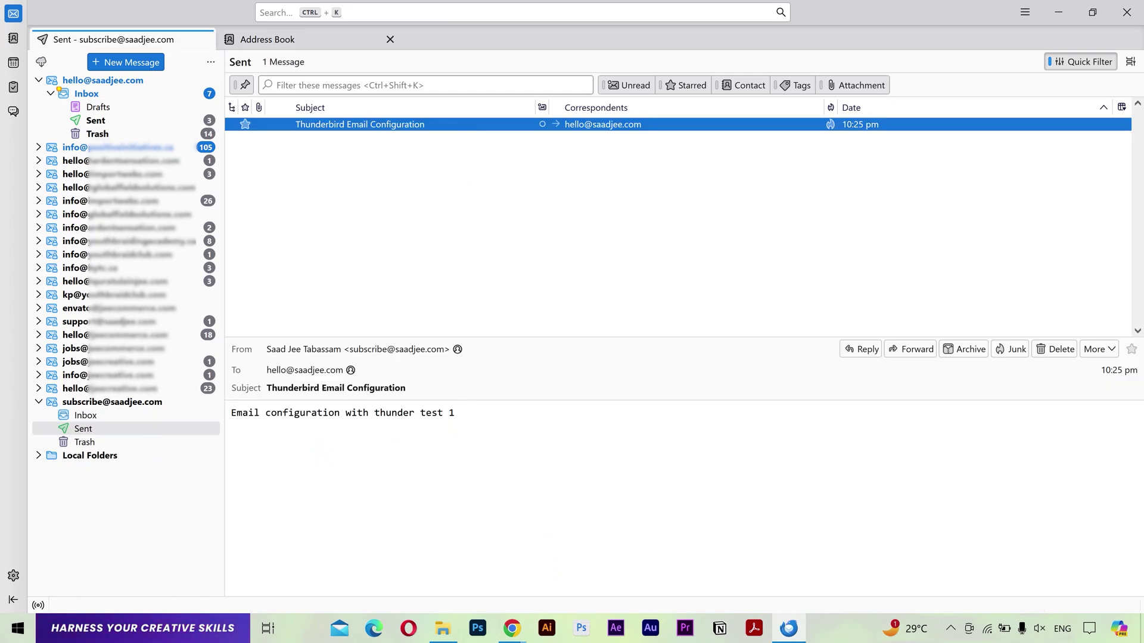
pyautogui.click(512, 628)
pyautogui.click(604, 571)
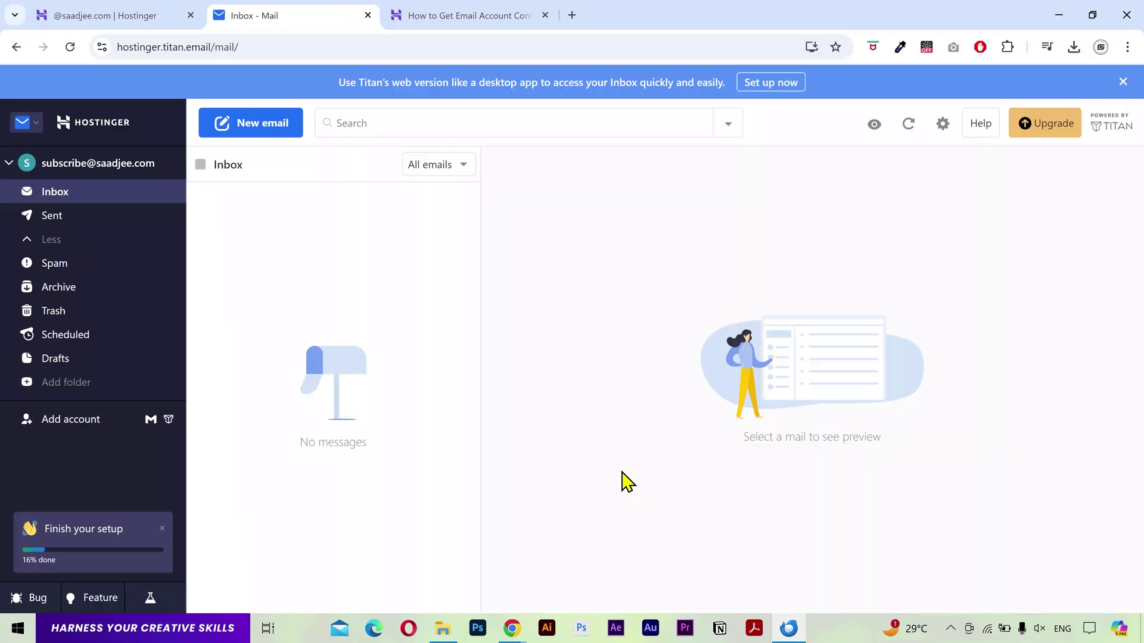
pyautogui.click(129, 218)
pyautogui.click(384, 225)
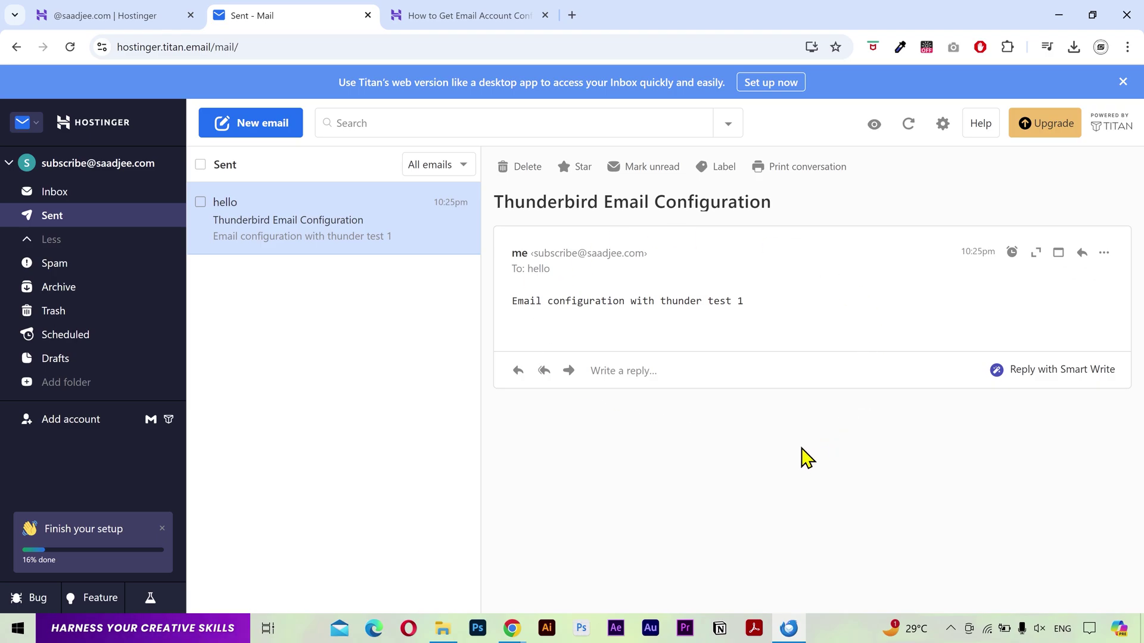
pyautogui.click(788, 628)
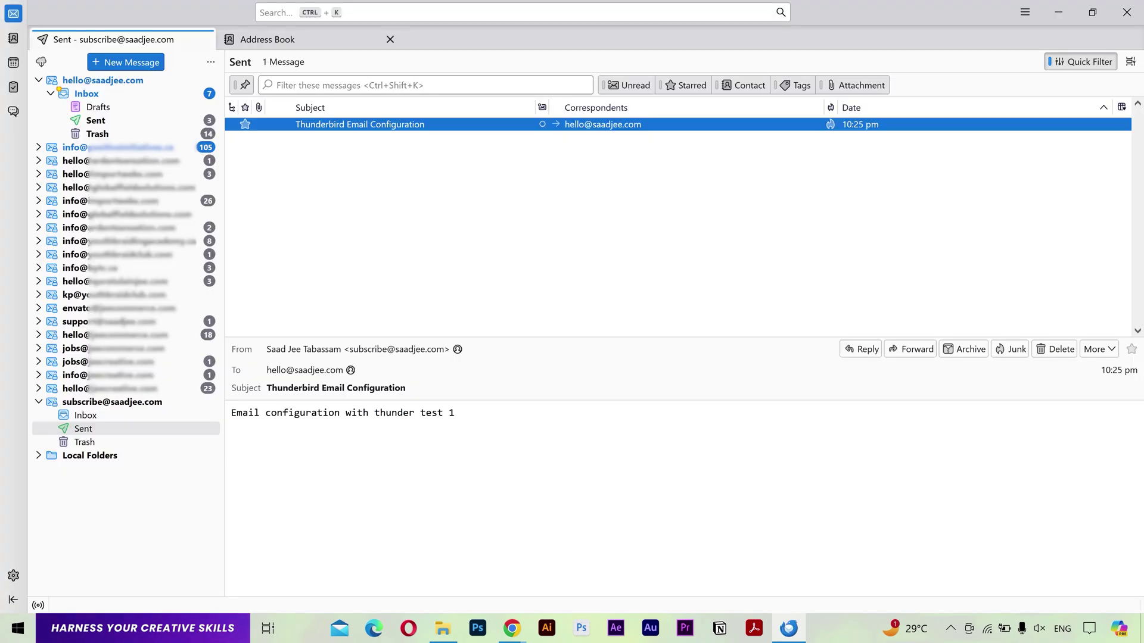
pyautogui.click(129, 96)
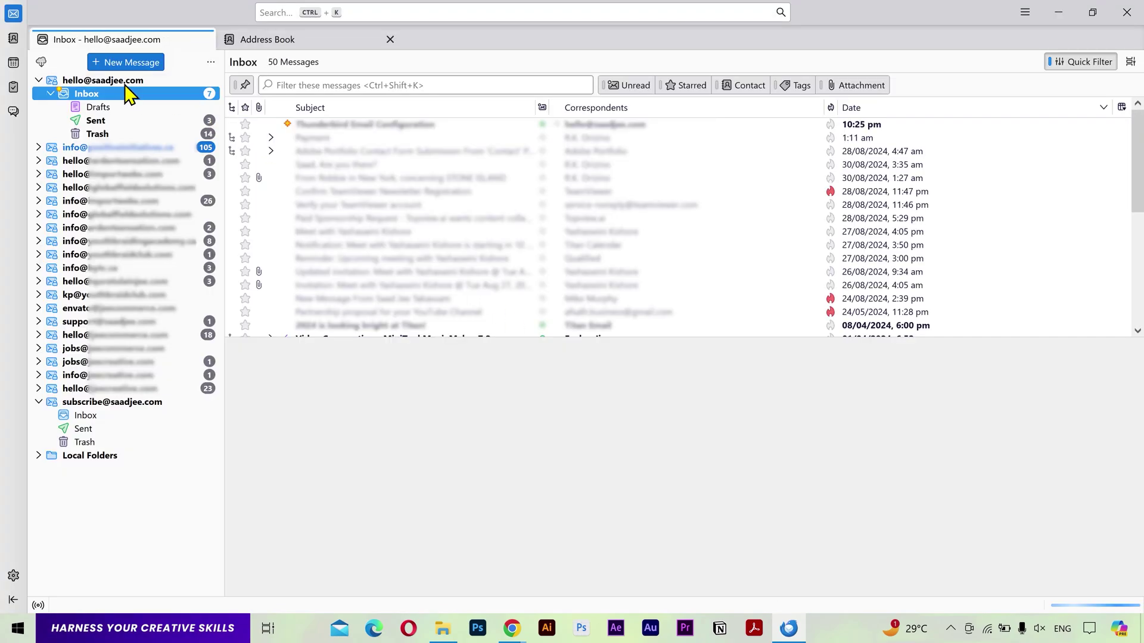
pyautogui.click(128, 62)
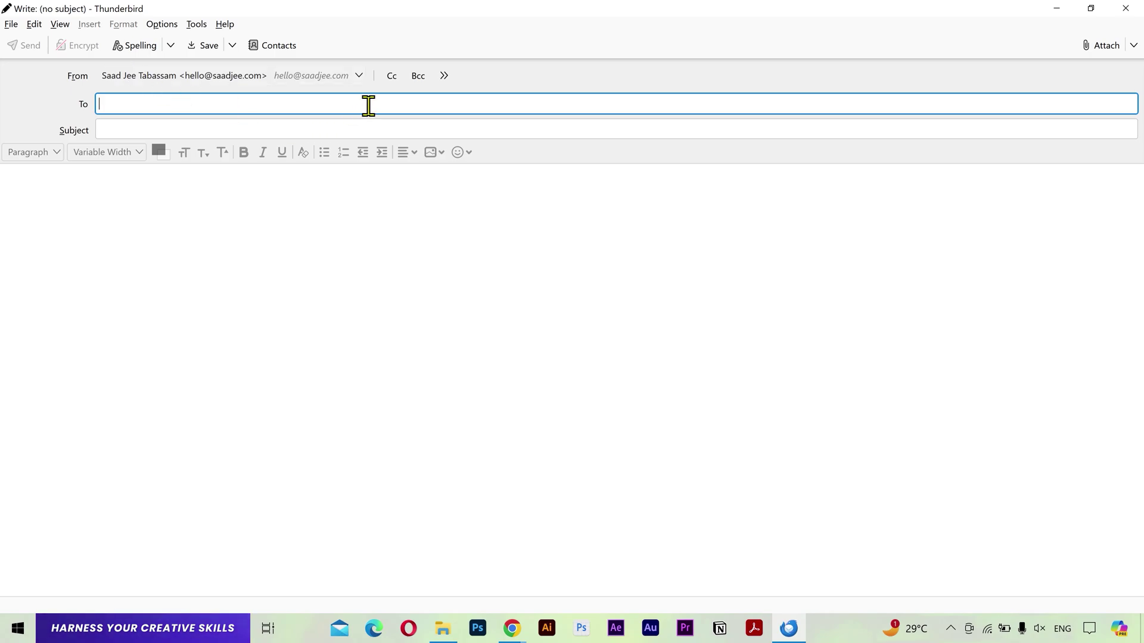
pyautogui.press('Tab')
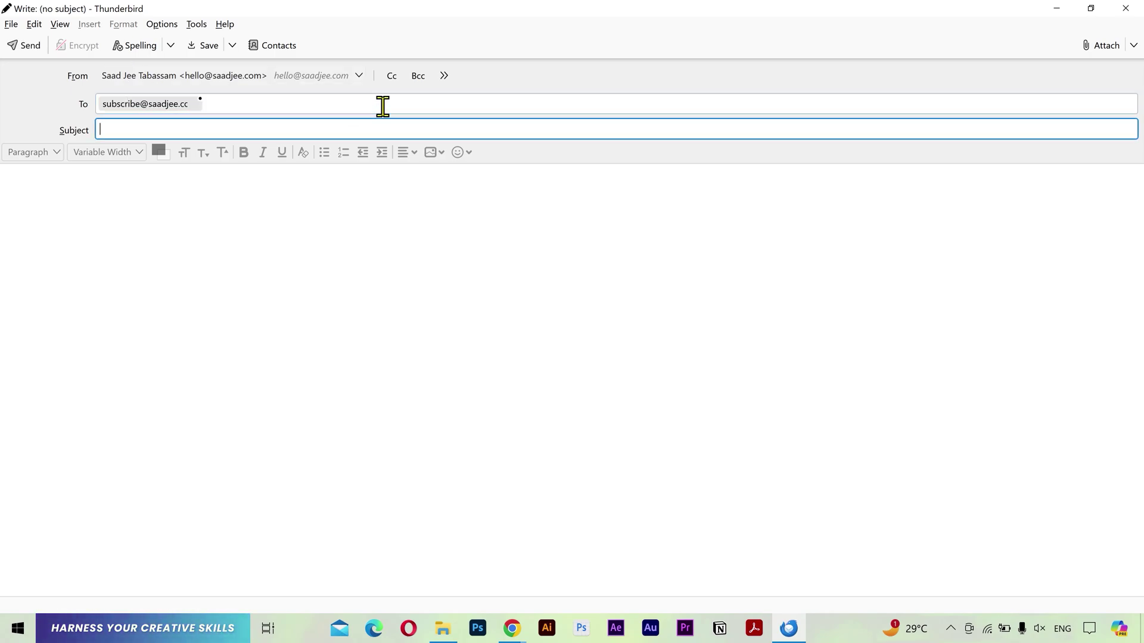
pyautogui.write('Thunderbird Email Confi')
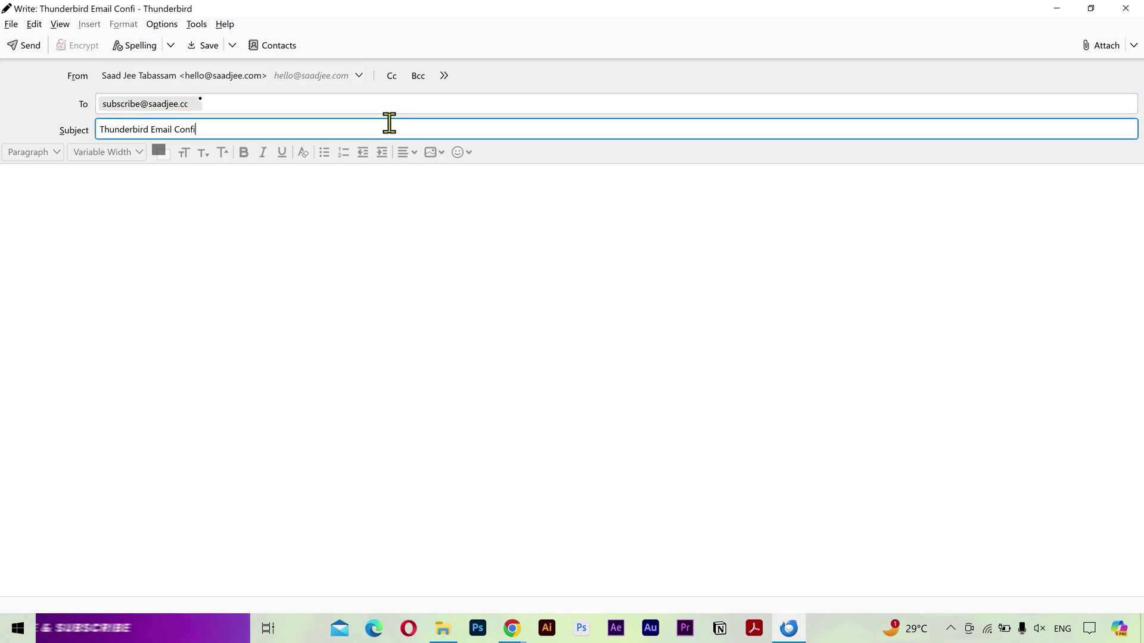
pyautogui.write('guration Test 2')
pyautogui.hotkey('ctrl', 'a')
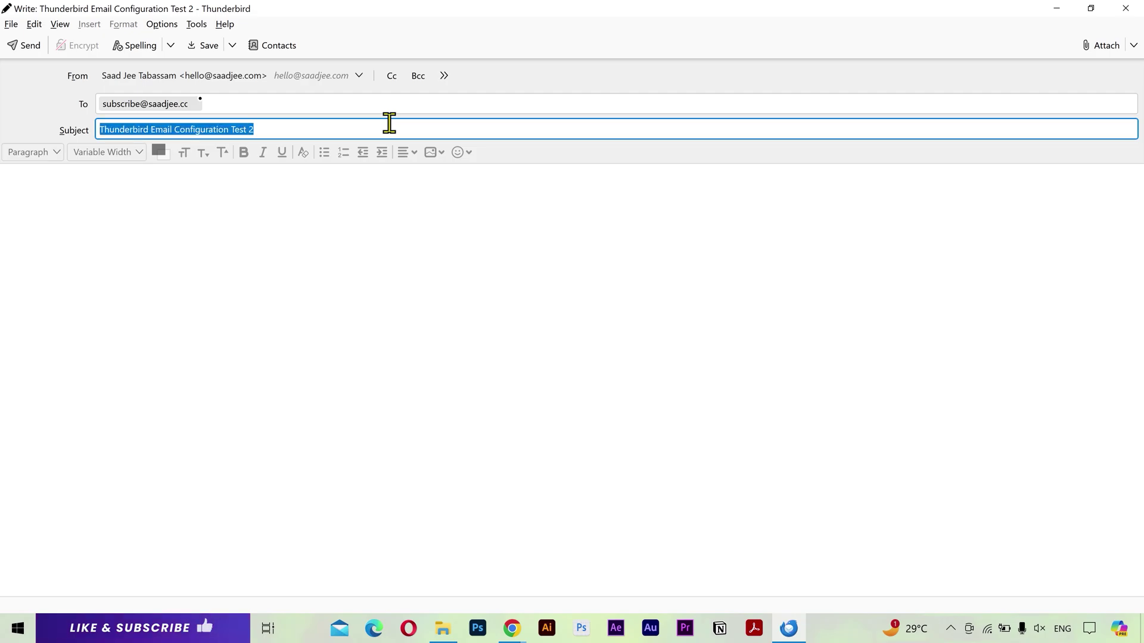
pyautogui.hotkey('ctrl', 'c')
pyautogui.click(349, 218)
pyautogui.hotkey('ctrl', 'v')
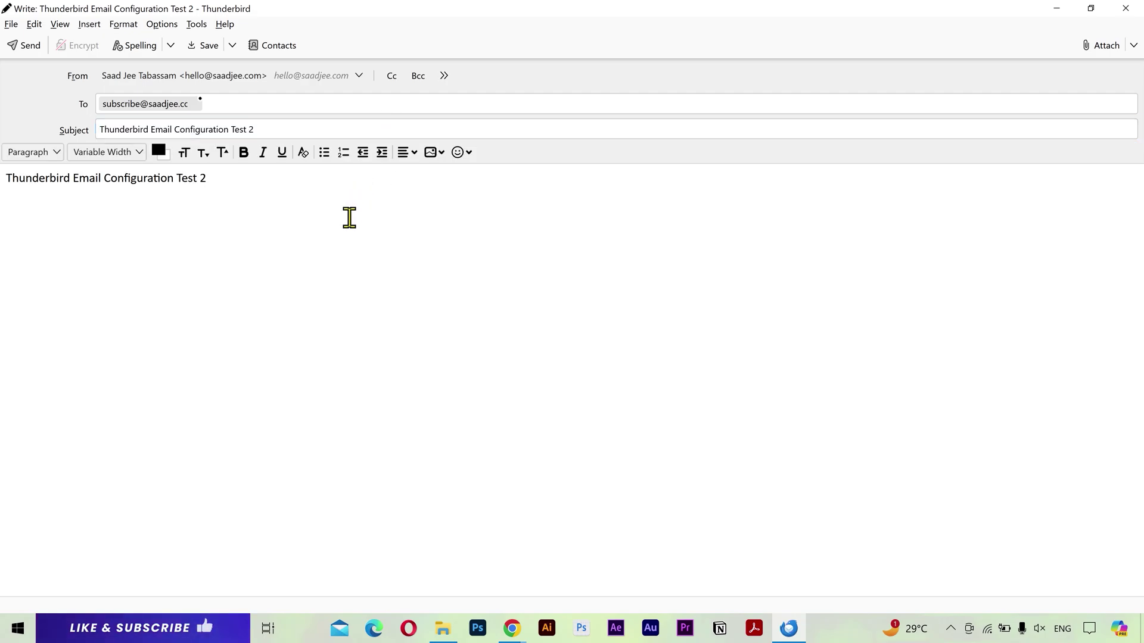
pyautogui.click(39, 45)
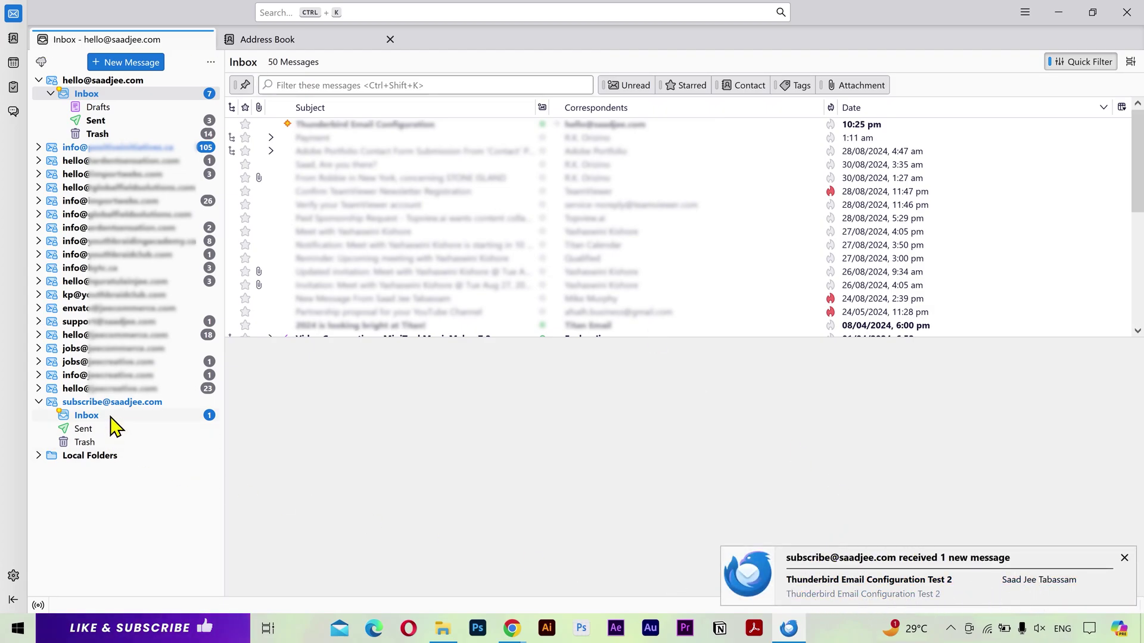
pyautogui.click(203, 420)
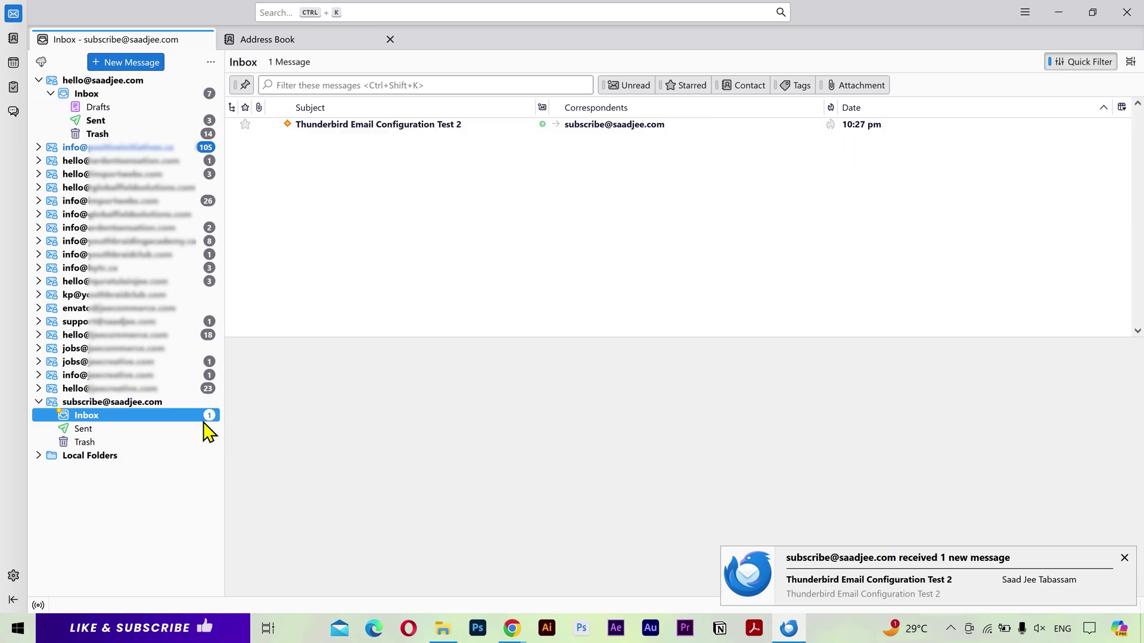
pyautogui.click(512, 629)
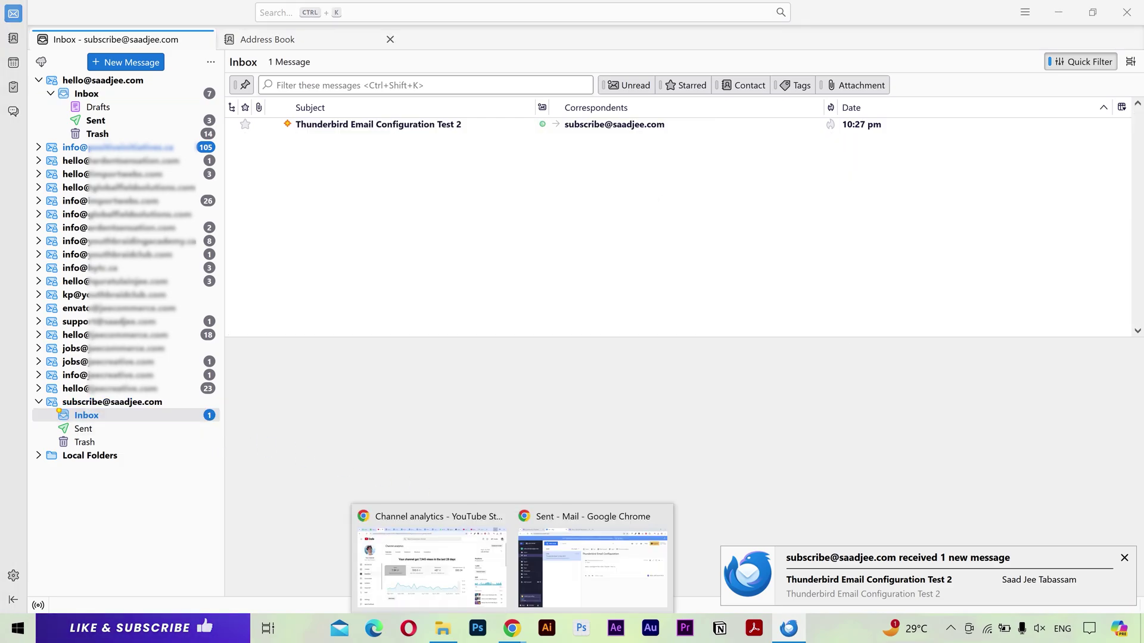
pyautogui.click(585, 585)
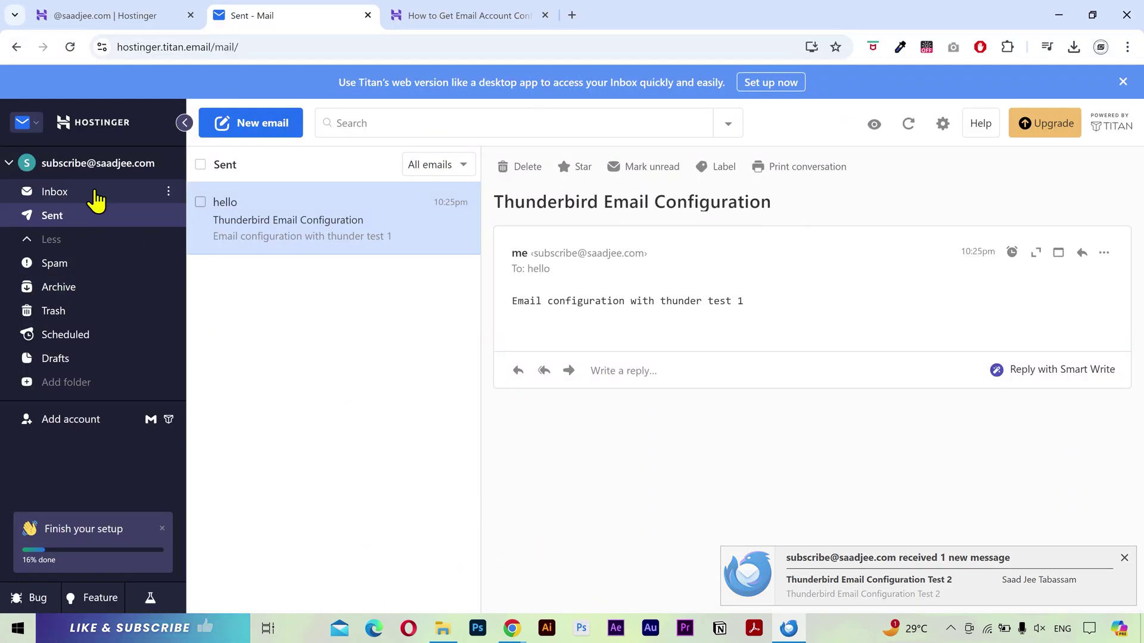
pyautogui.click(95, 197)
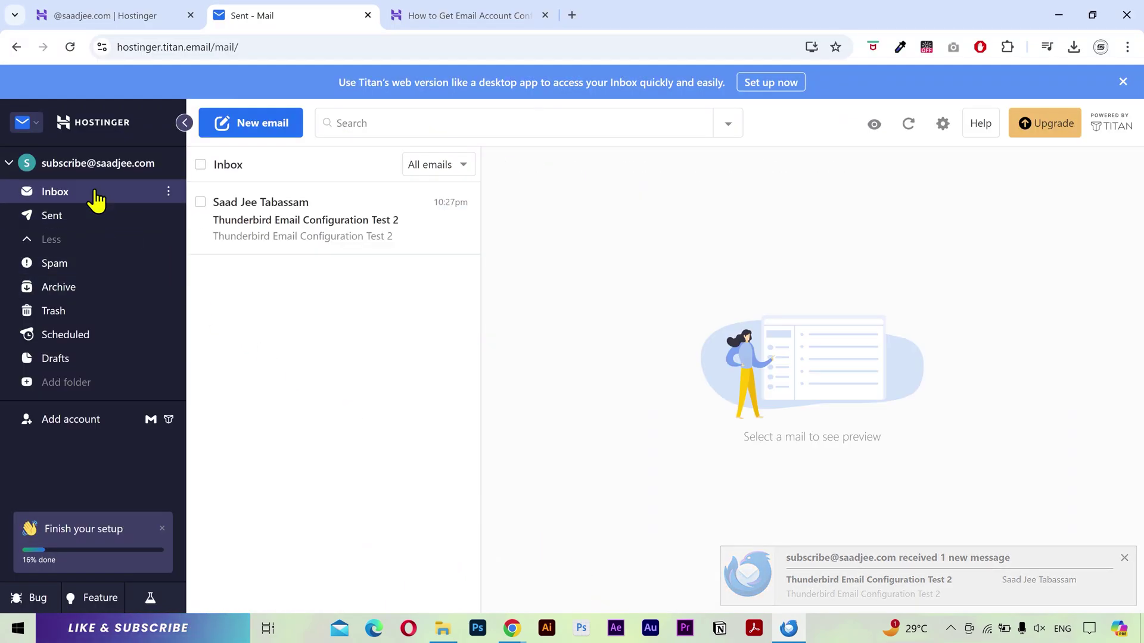
pyautogui.click(387, 245)
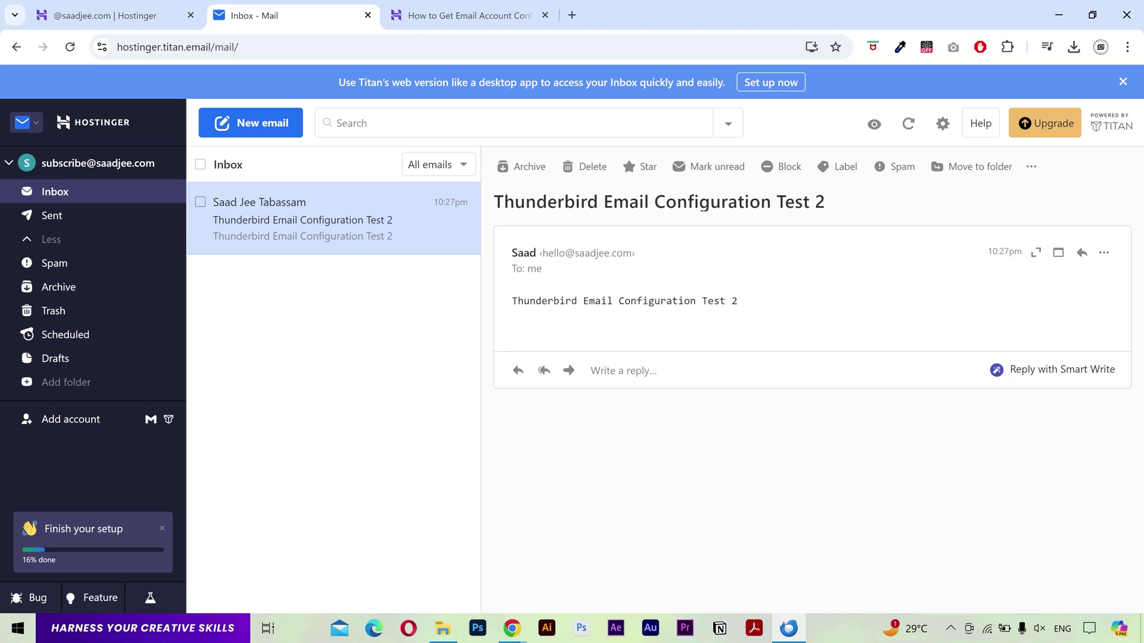
pyautogui.click(788, 628)
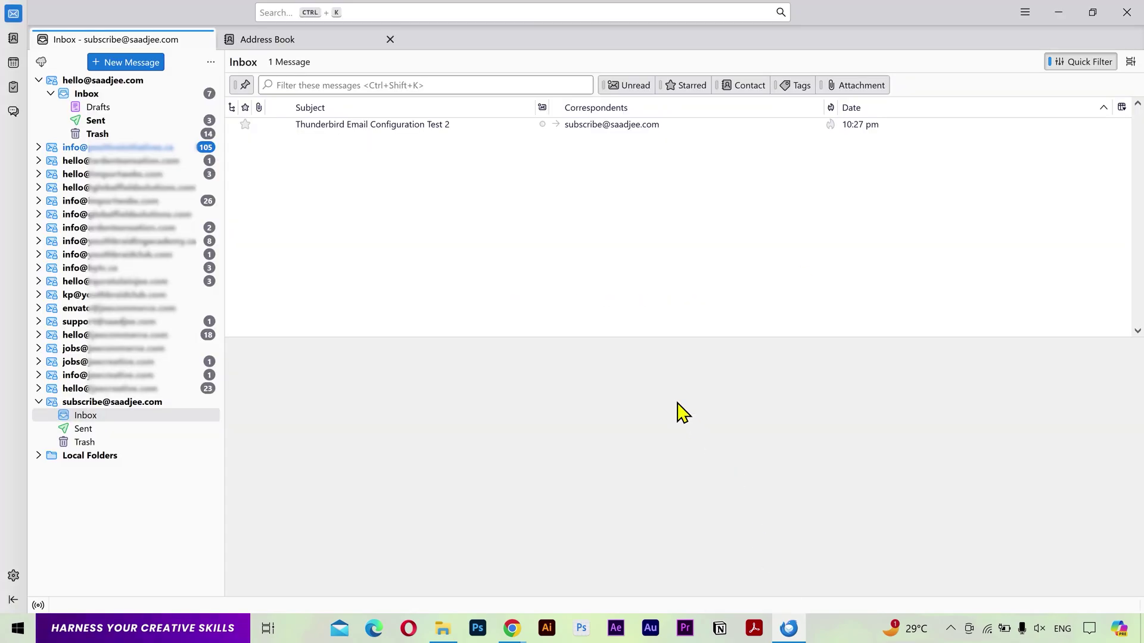